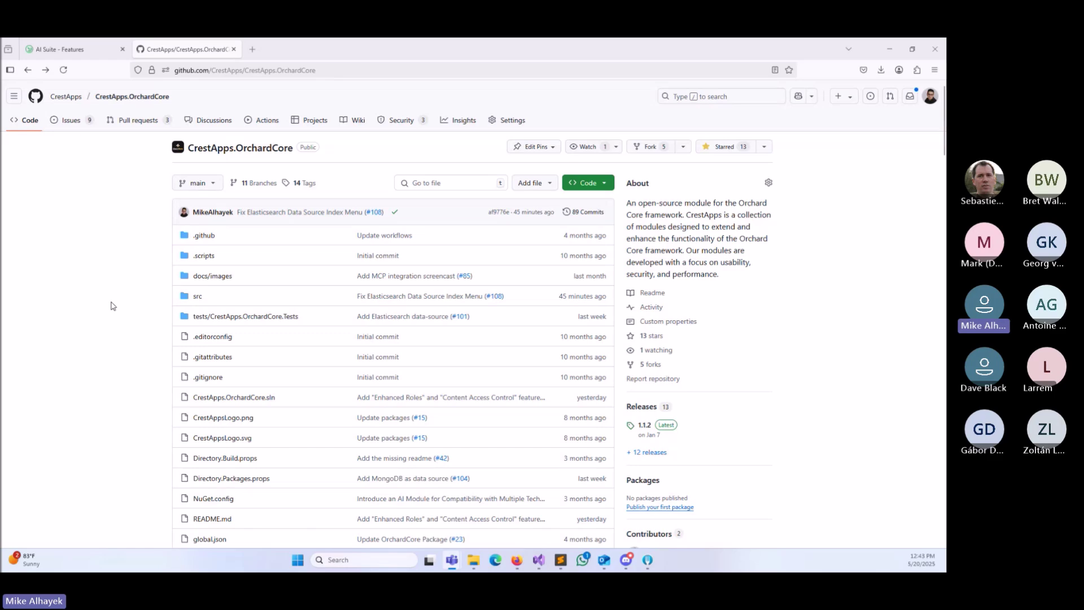
- Look through the CrestApps.OrchardCore repository's file list and the README's available modules
{"action": "scroll", "coordinate": [118, 305], "scroll_direction": "down", "scroll_amount": 3}
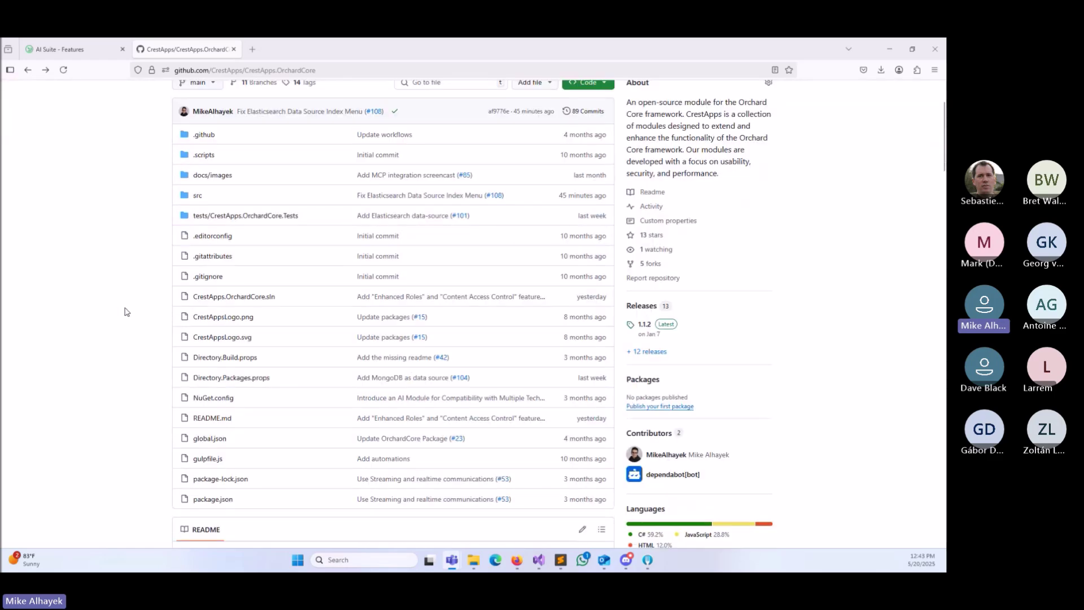
{"action": "scroll", "coordinate": [127, 312], "scroll_direction": "down", "scroll_amount": 6}
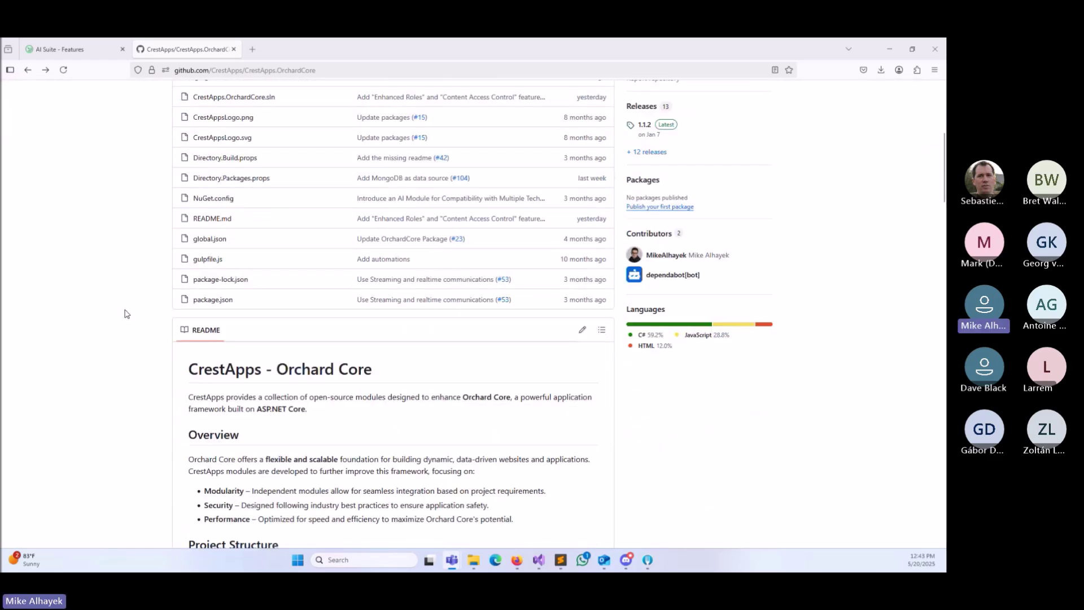
{"action": "scroll", "coordinate": [126, 314], "scroll_direction": "down", "scroll_amount": 3}
{"action": "scroll", "coordinate": [125, 311], "scroll_direction": "down", "scroll_amount": 4}
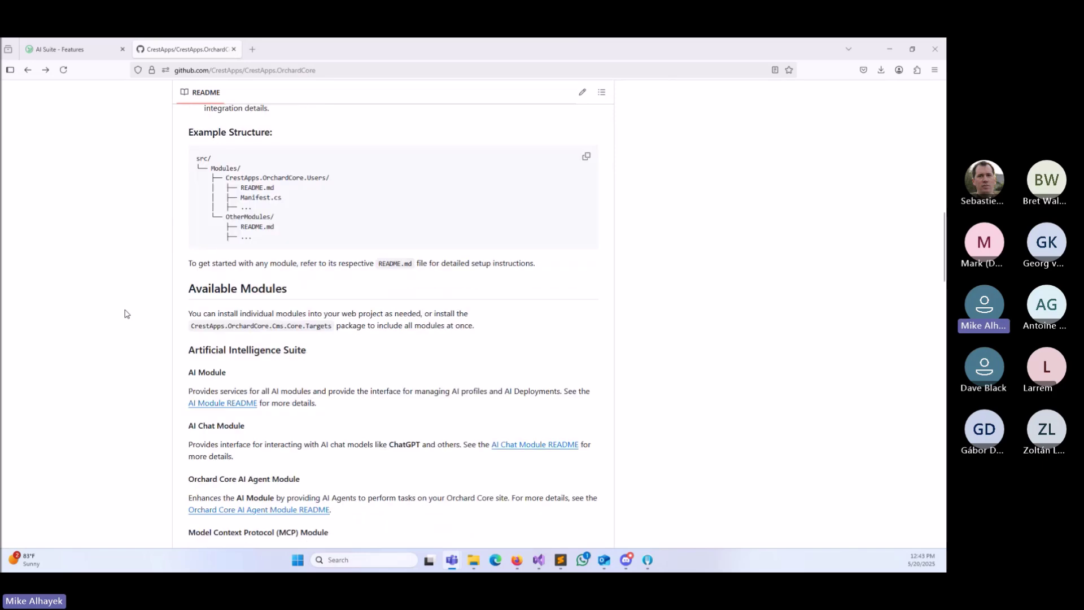
{"action": "scroll", "coordinate": [275, 369], "scroll_direction": "up", "scroll_amount": 7}
{"action": "scroll", "coordinate": [275, 370], "scroll_direction": "up", "scroll_amount": 10}
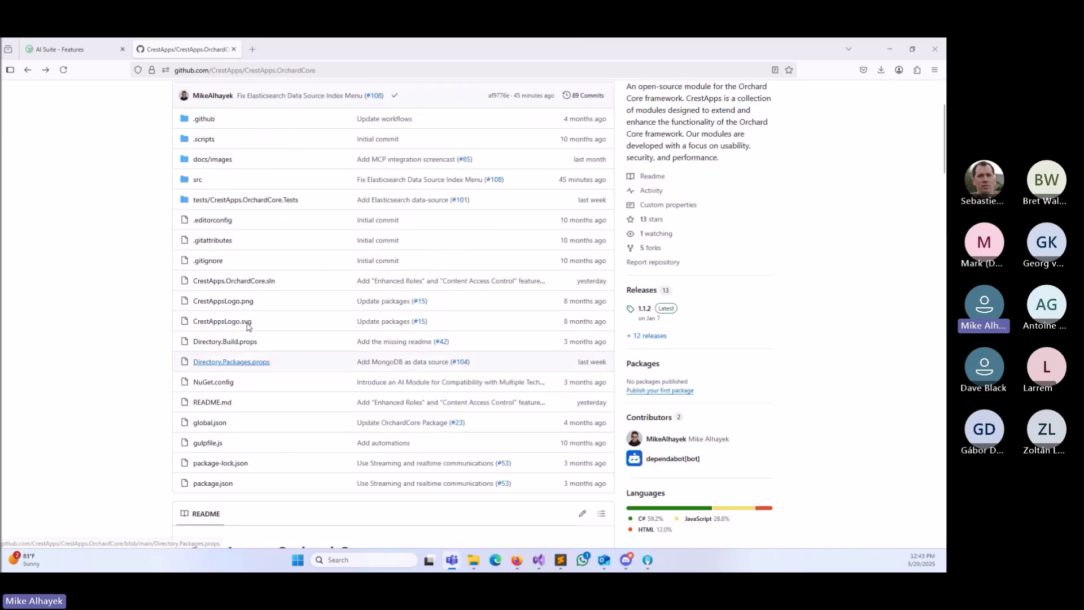
- Switch to the AI Suite admin site, review its Artificial Intelligence features and filter the feature list by "dATA"
{"action": "left_click", "coordinate": [82, 49]}
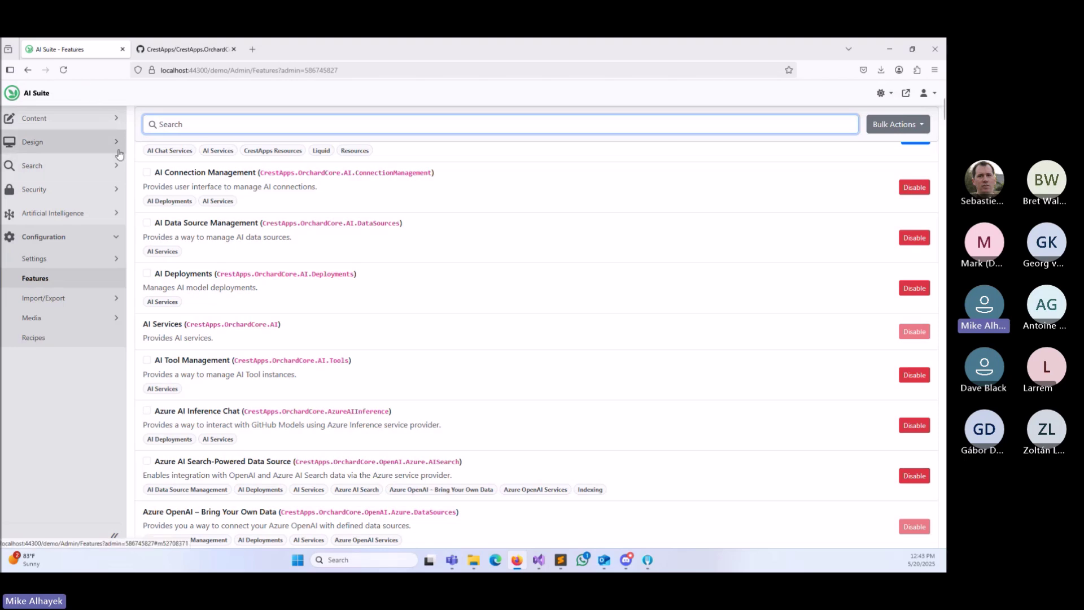
{"action": "scroll", "coordinate": [243, 234], "scroll_direction": "up", "scroll_amount": 1}
{"action": "scroll", "coordinate": [246, 240], "scroll_direction": "up", "scroll_amount": 4}
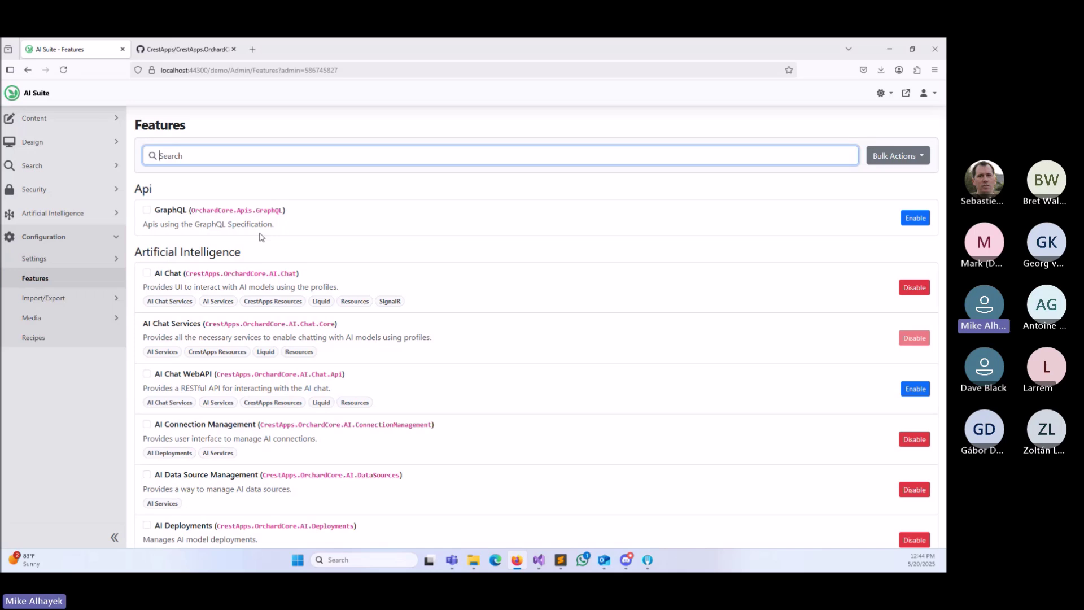
{"action": "scroll", "coordinate": [261, 236], "scroll_direction": "down", "scroll_amount": 3}
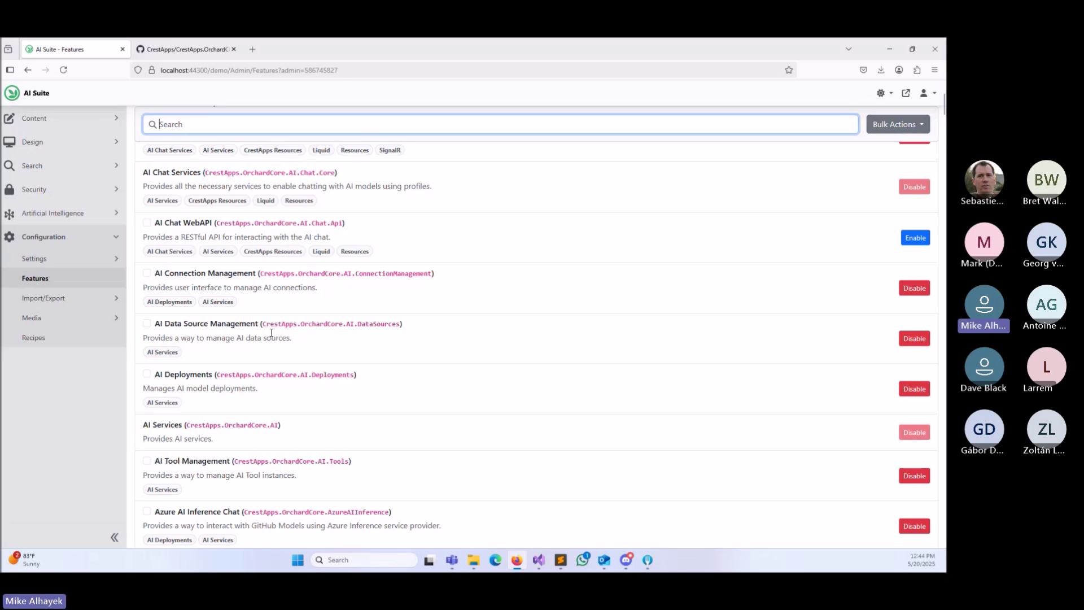
{"action": "scroll", "coordinate": [270, 328], "scroll_direction": "down", "scroll_amount": 3}
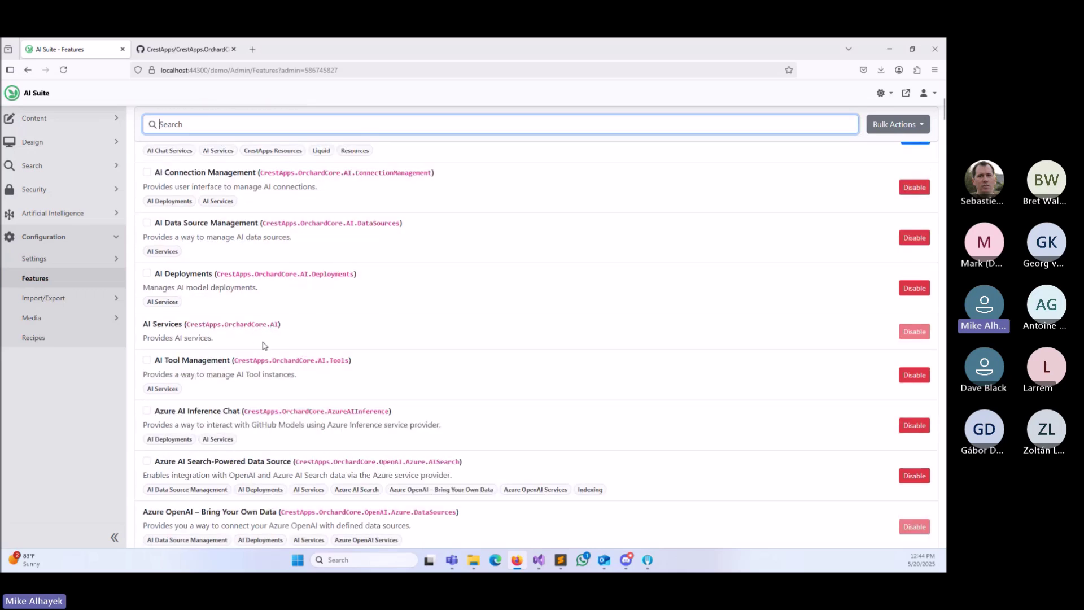
{"action": "scroll", "coordinate": [261, 341], "scroll_direction": "up", "scroll_amount": 3}
{"action": "type", "text": "dATA"}
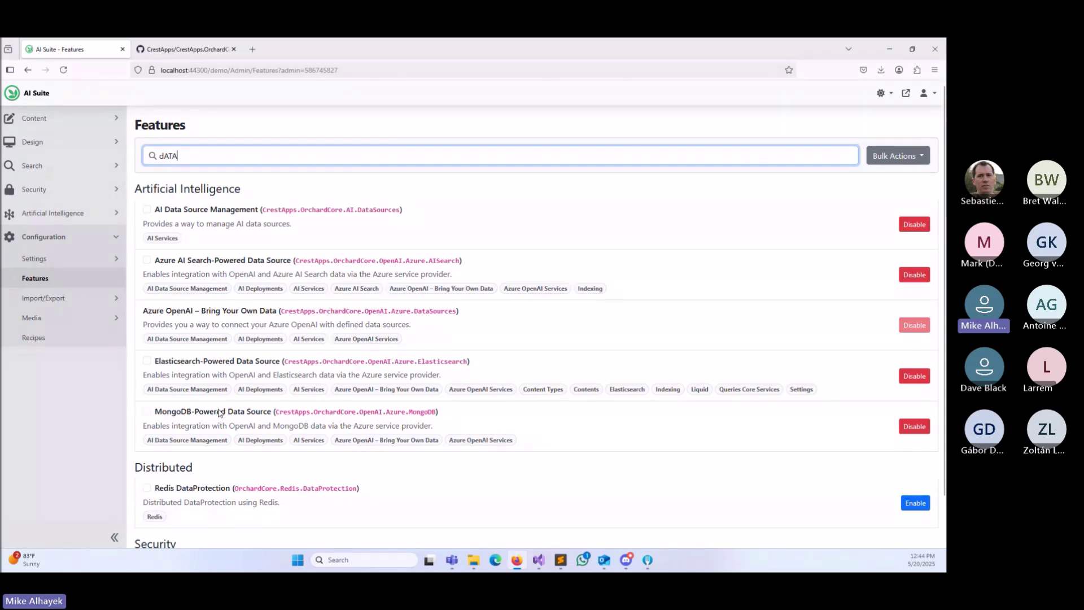
- From the AI data sources, examine the new Azure OpenAI with Mongo DB data-source form and return to the list without saving
{"action": "left_click", "coordinate": [88, 215]}
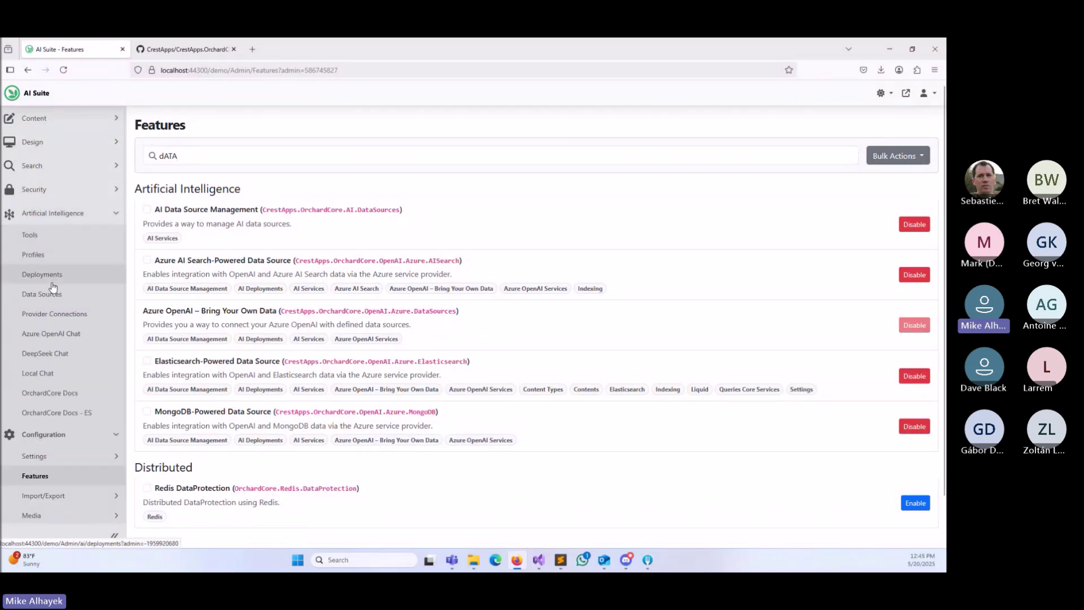
{"action": "left_click", "coordinate": [29, 301]}
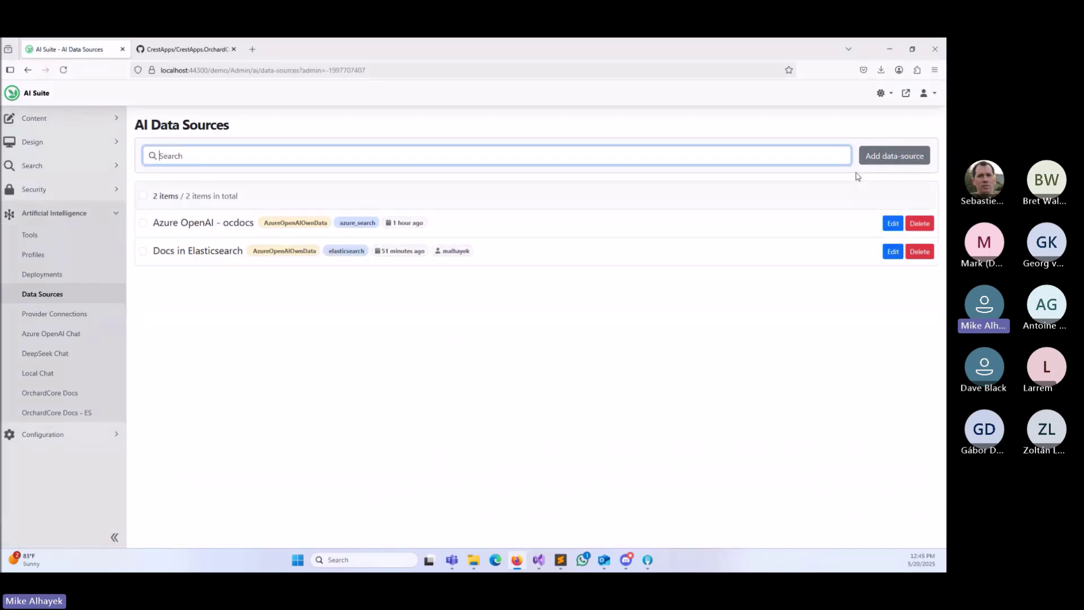
{"action": "left_click", "coordinate": [876, 158]}
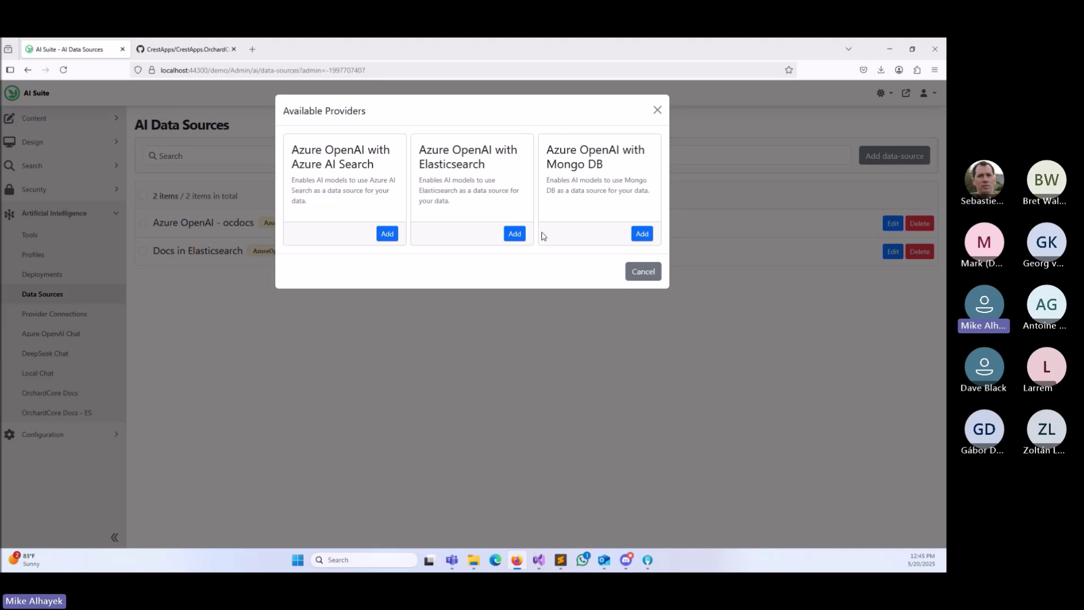
{"action": "left_click", "coordinate": [642, 233]}
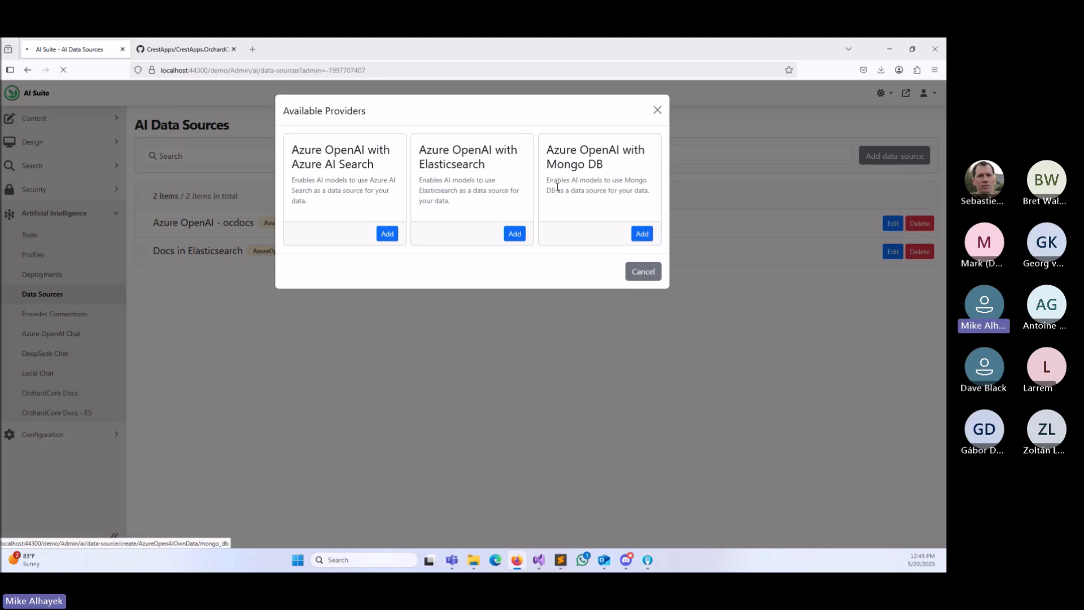
{"action": "scroll", "coordinate": [310, 467], "scroll_direction": "down", "scroll_amount": 5}
{"action": "scroll", "coordinate": [289, 366], "scroll_direction": "up", "scroll_amount": 5}
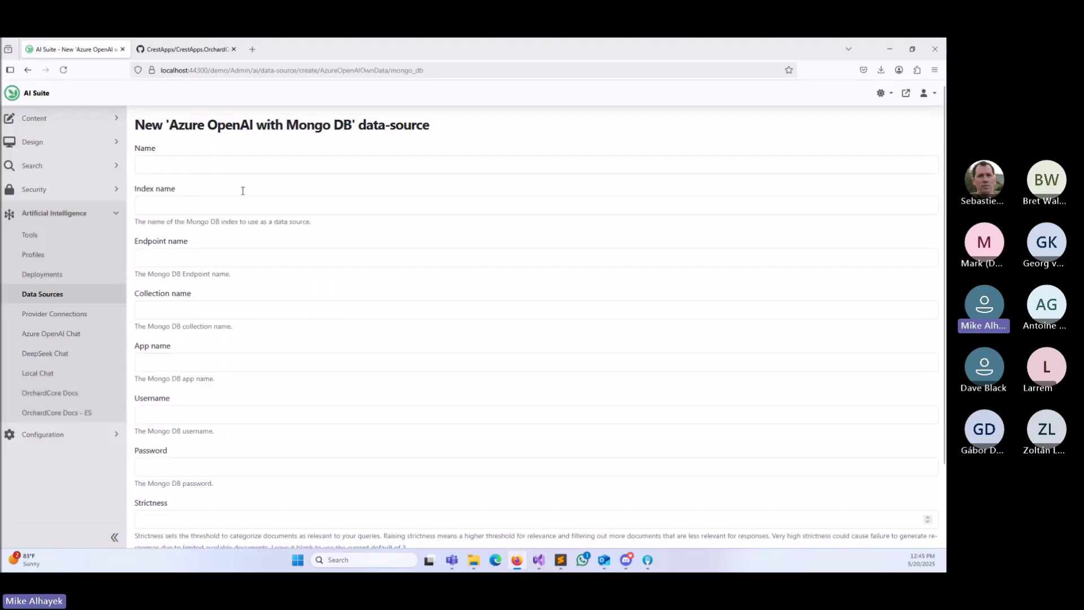
{"action": "left_click", "coordinate": [27, 70]}
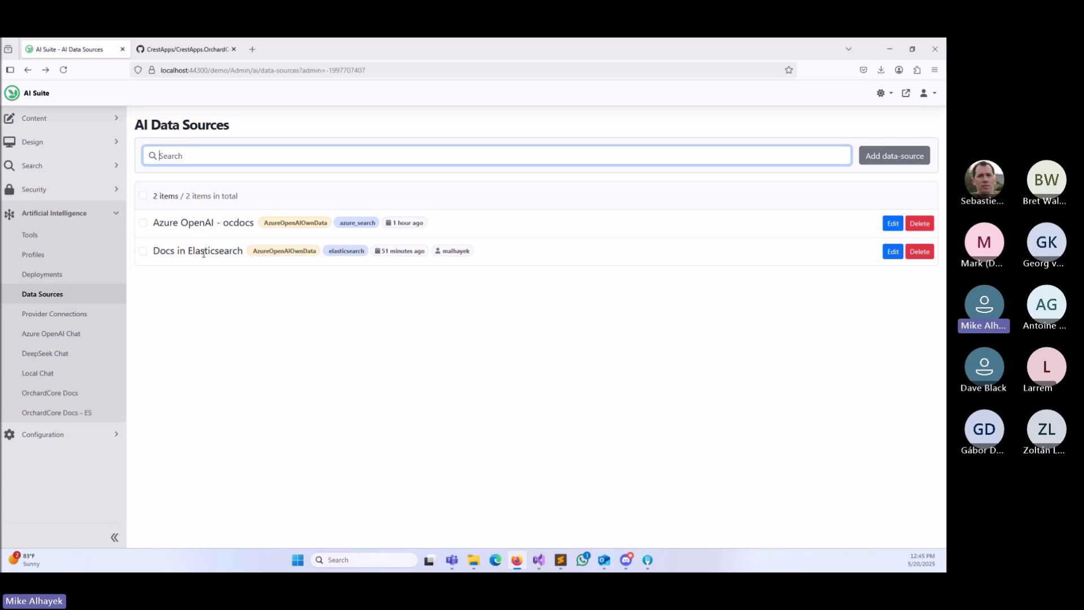
- Review the settings of the Docs in Elasticsearch data source and open the list of Elasticsearch indices
{"action": "left_click", "coordinate": [892, 252]}
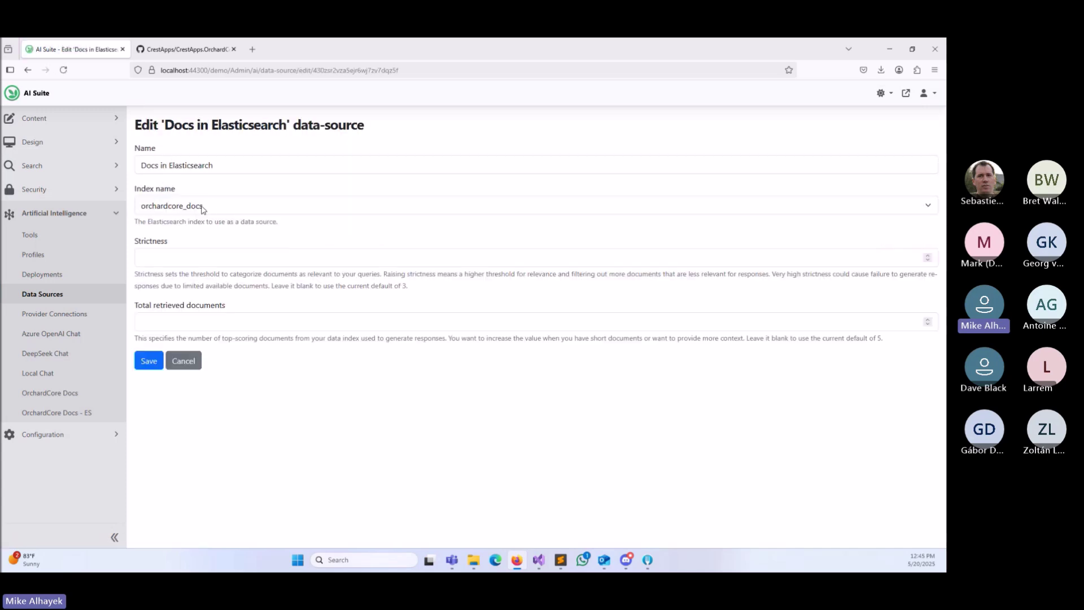
{"action": "left_click", "coordinate": [78, 171]}
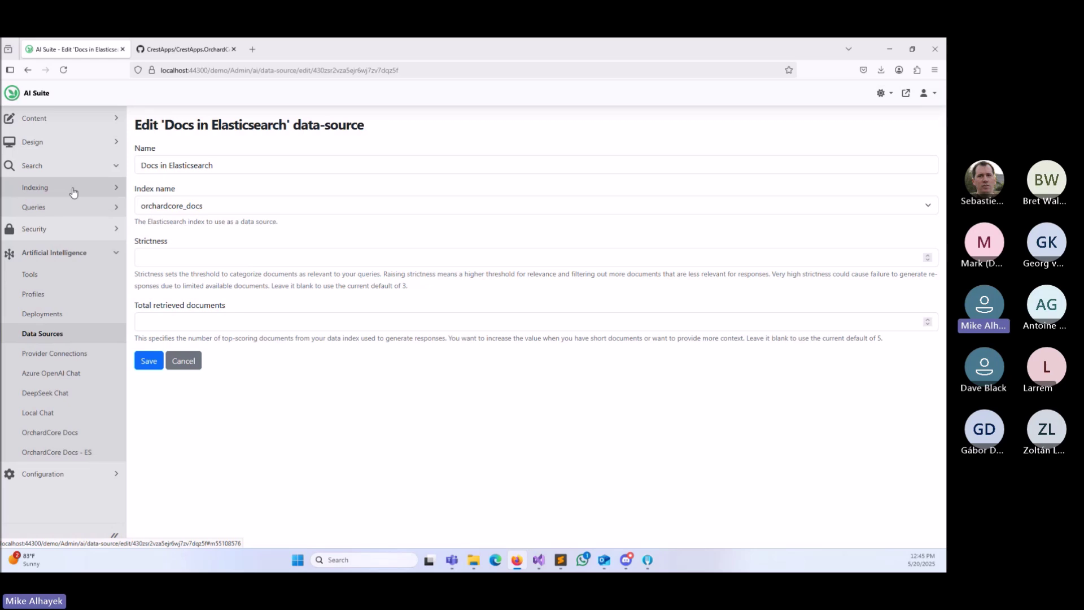
{"action": "left_click", "coordinate": [73, 192]}
{"action": "left_click", "coordinate": [57, 229]}
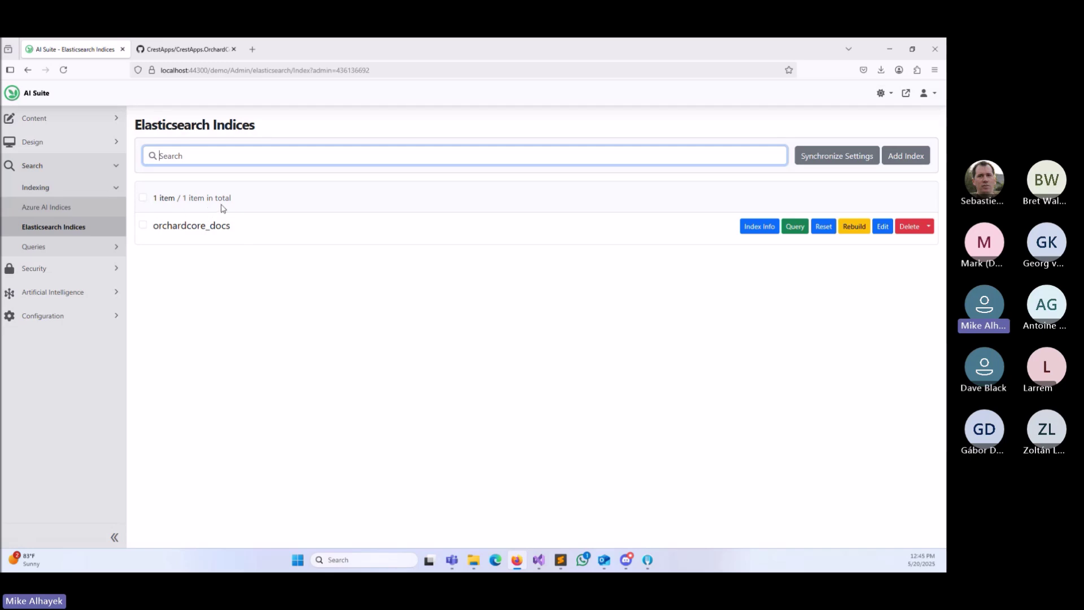
- View the Azure AI Search indices and return to the AI data sources list
{"action": "left_click", "coordinate": [77, 210]}
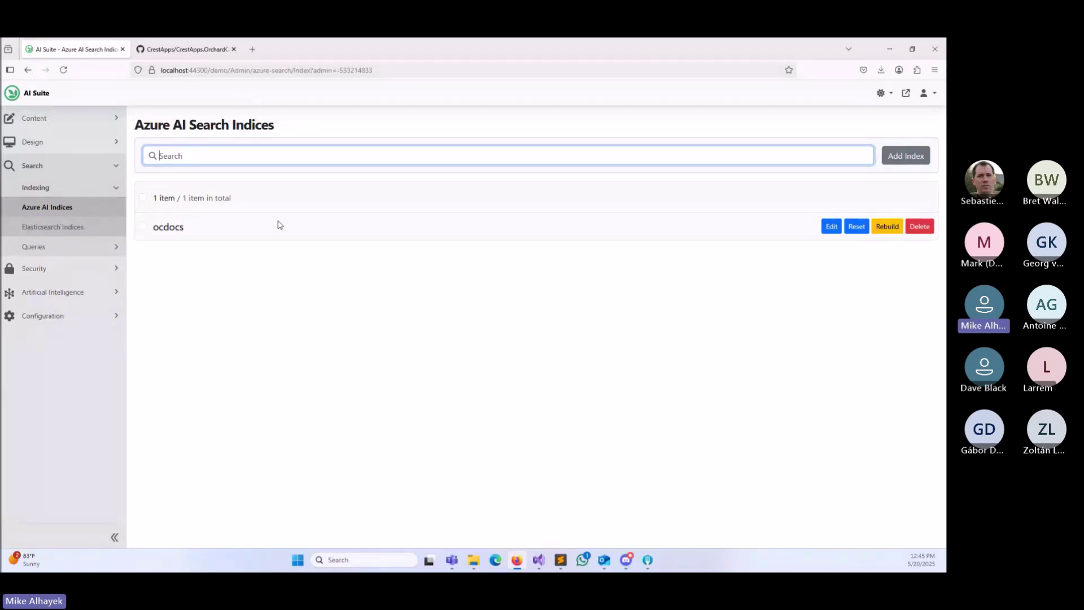
{"action": "left_click", "coordinate": [79, 293]}
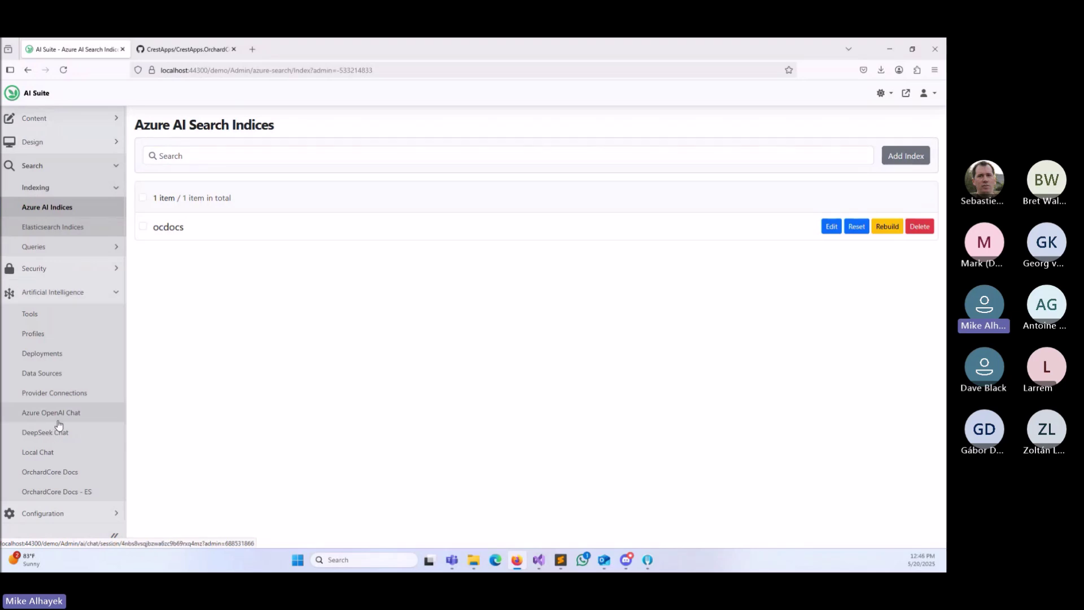
{"action": "left_click", "coordinate": [54, 375]}
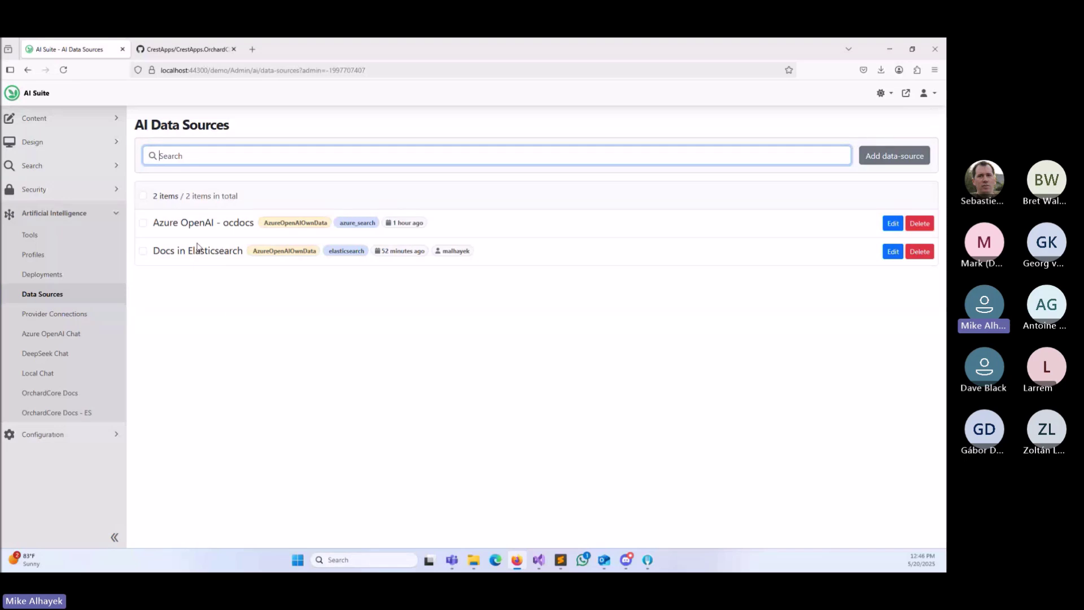
- Examine the fields of a new Azure OpenAI profile and return to the AI profiles list without saving
{"action": "left_click", "coordinate": [52, 257]}
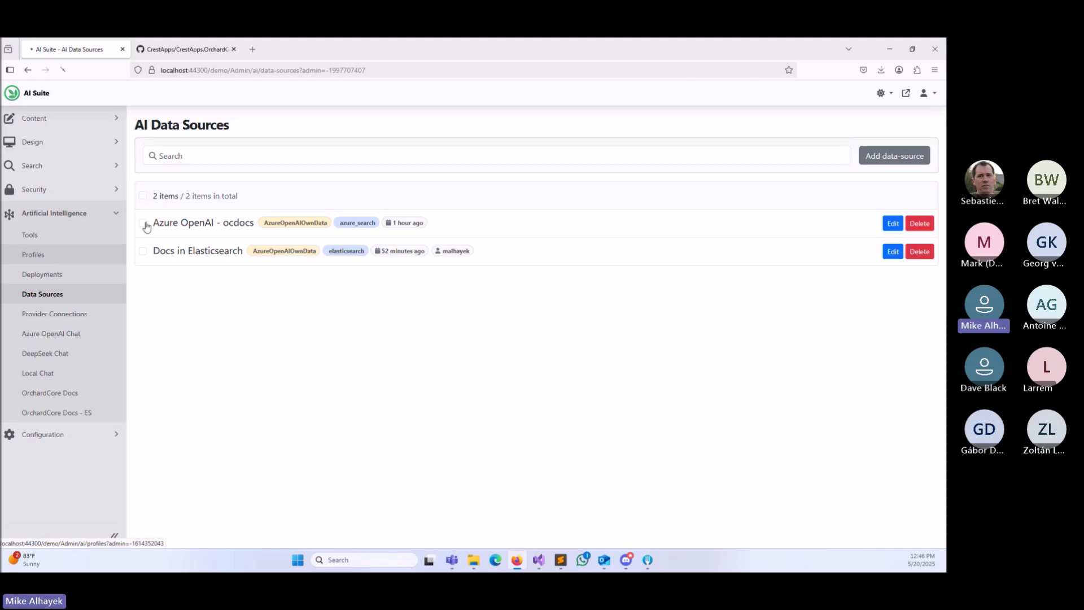
{"action": "left_click", "coordinate": [889, 154]}
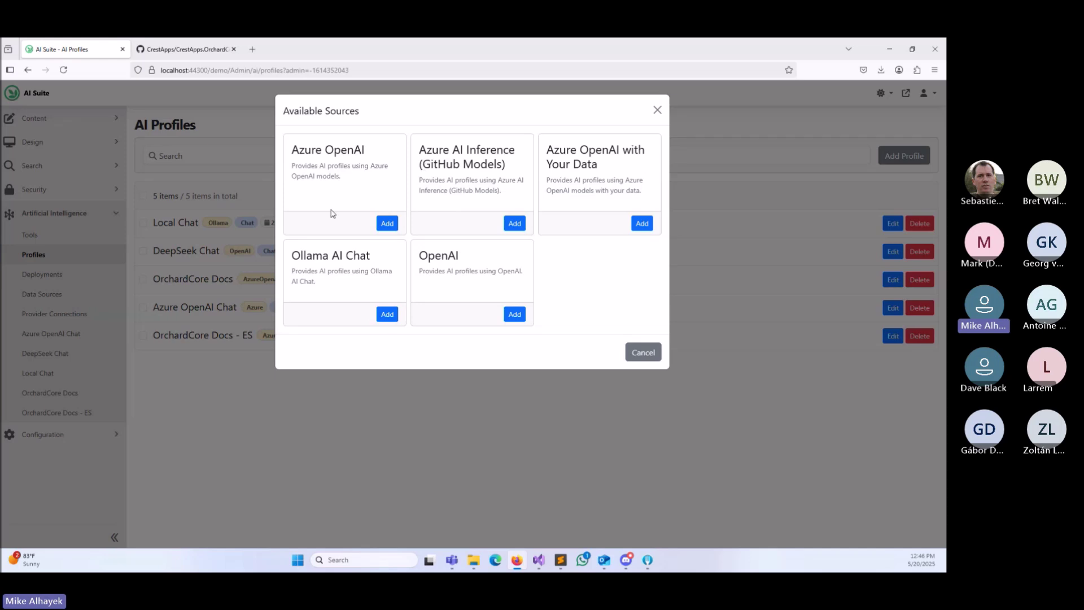
{"action": "left_click", "coordinate": [388, 225]}
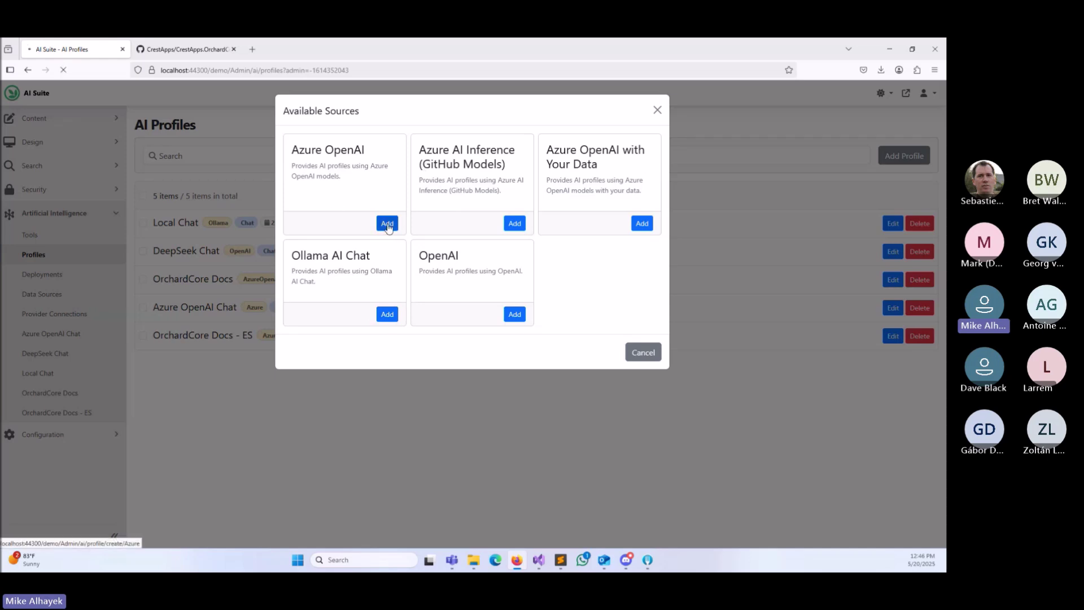
{"action": "scroll", "coordinate": [171, 200], "scroll_direction": "down", "scroll_amount": 1}
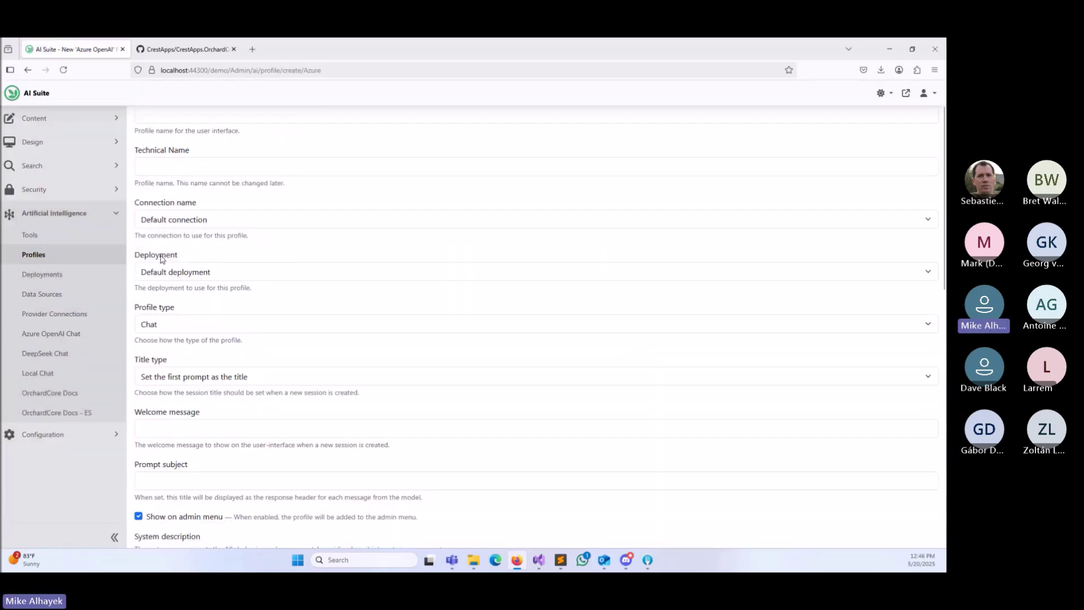
{"action": "scroll", "coordinate": [205, 236], "scroll_direction": "down", "scroll_amount": 1}
{"action": "scroll", "coordinate": [160, 286], "scroll_direction": "down", "scroll_amount": 1}
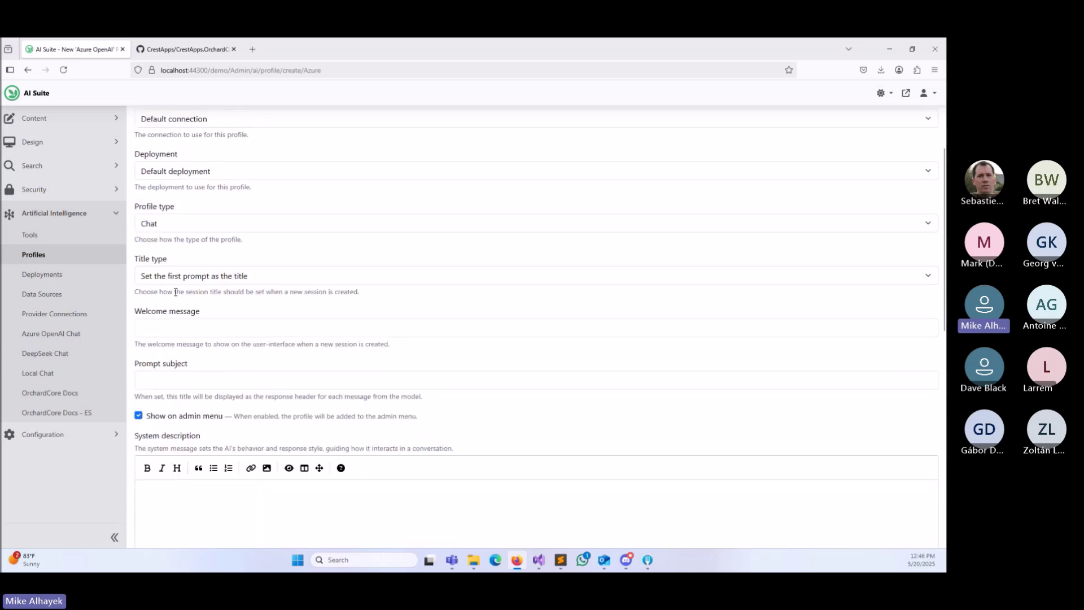
{"action": "scroll", "coordinate": [210, 310], "scroll_direction": "down", "scroll_amount": 1}
{"action": "scroll", "coordinate": [206, 305], "scroll_direction": "up", "scroll_amount": 2}
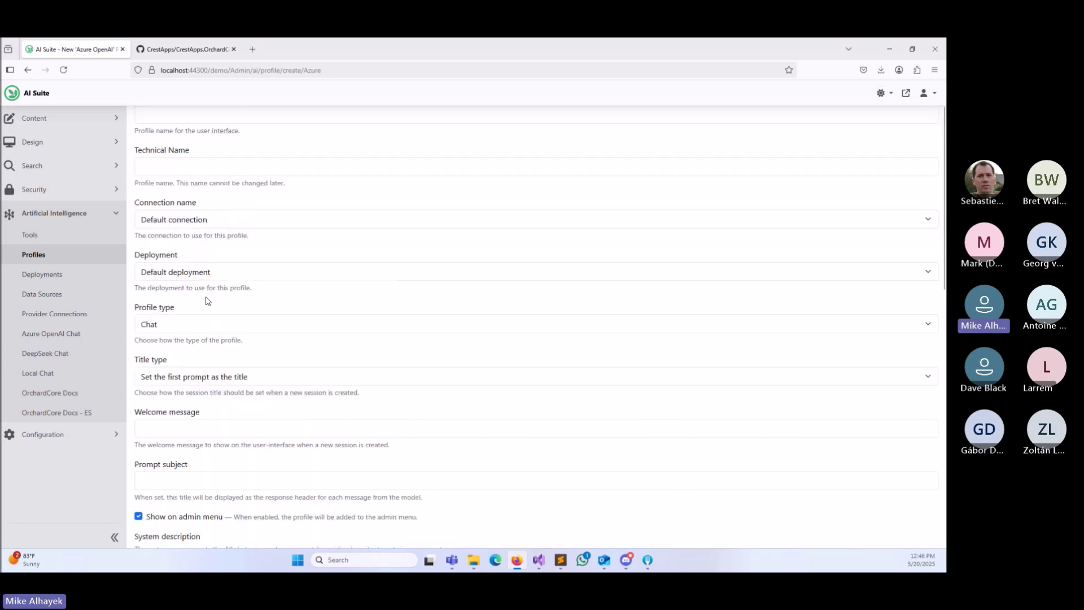
{"action": "scroll", "coordinate": [207, 302], "scroll_direction": "up", "scroll_amount": 1}
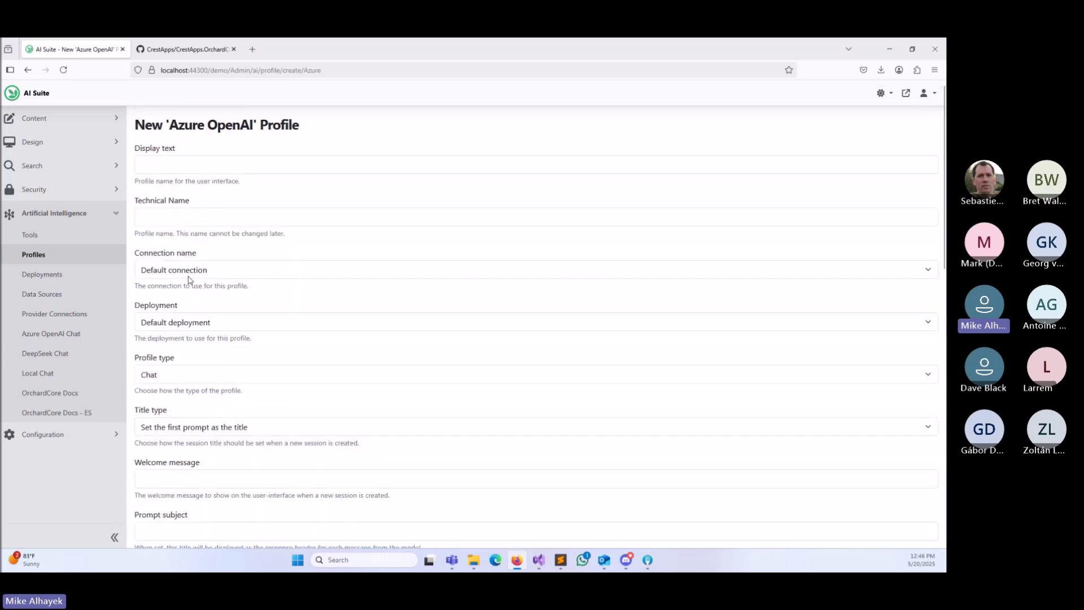
{"action": "left_click", "coordinate": [26, 71]}
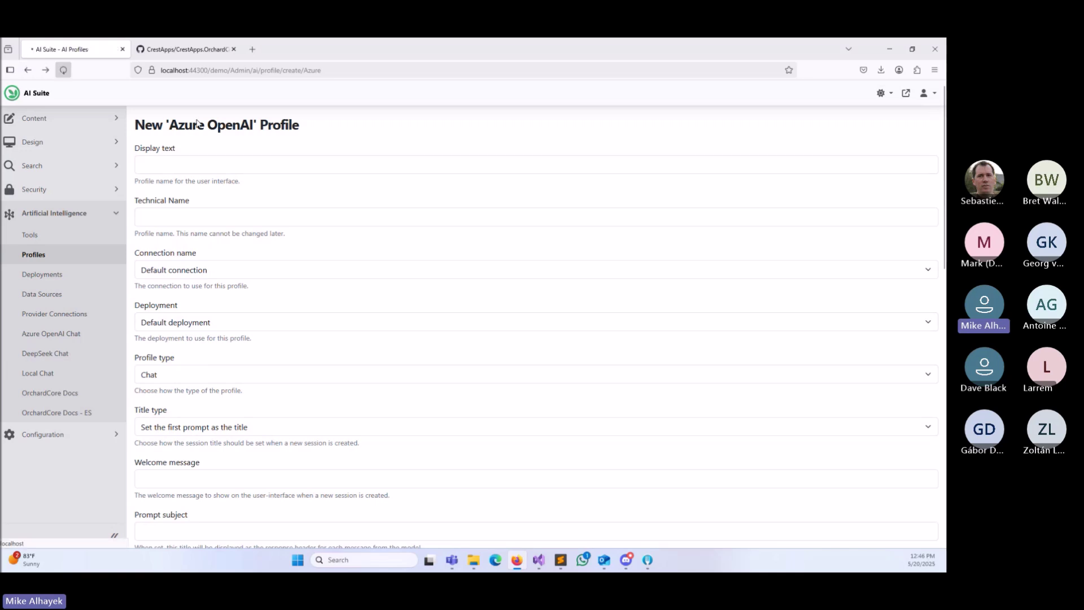
- Start a new Azure OpenAI with Your Data profile and view its data source choices without selecting one
{"action": "left_click", "coordinate": [890, 156]}
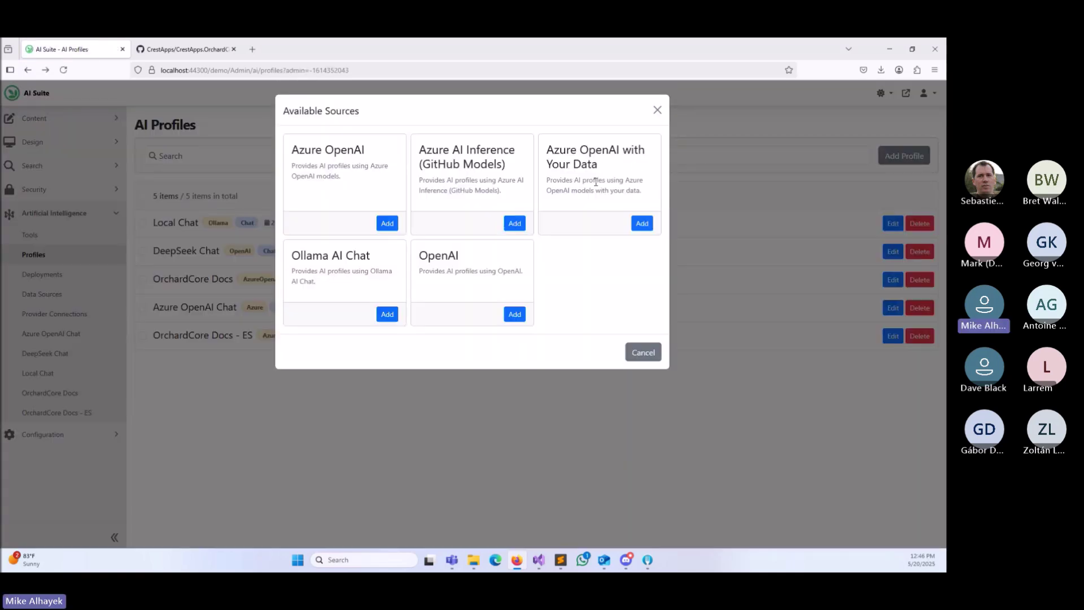
{"action": "left_click", "coordinate": [644, 223]}
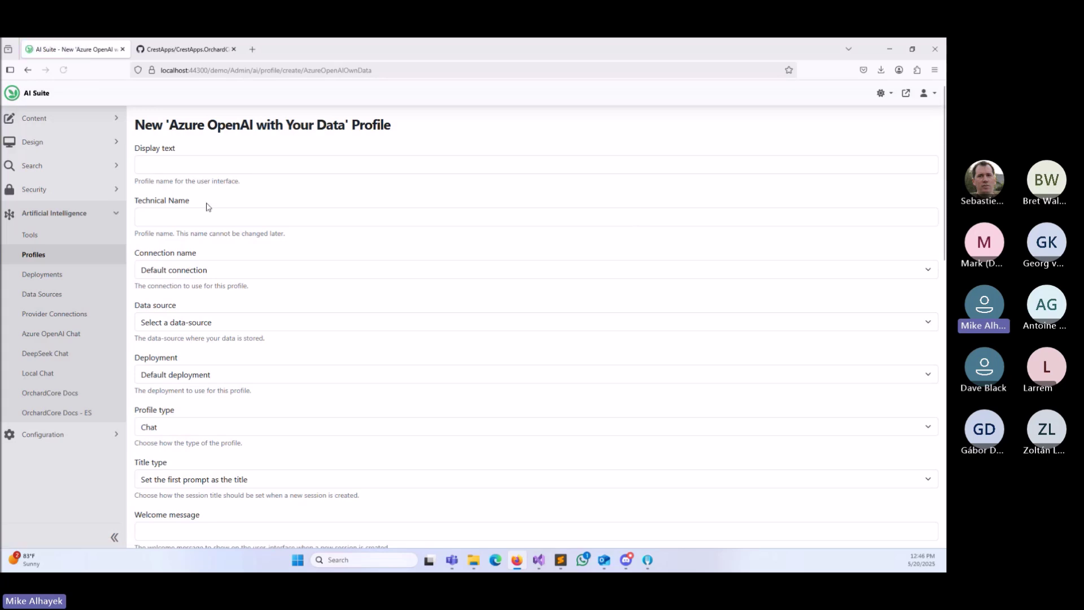
{"action": "scroll", "coordinate": [180, 268], "scroll_direction": "down", "scroll_amount": 1}
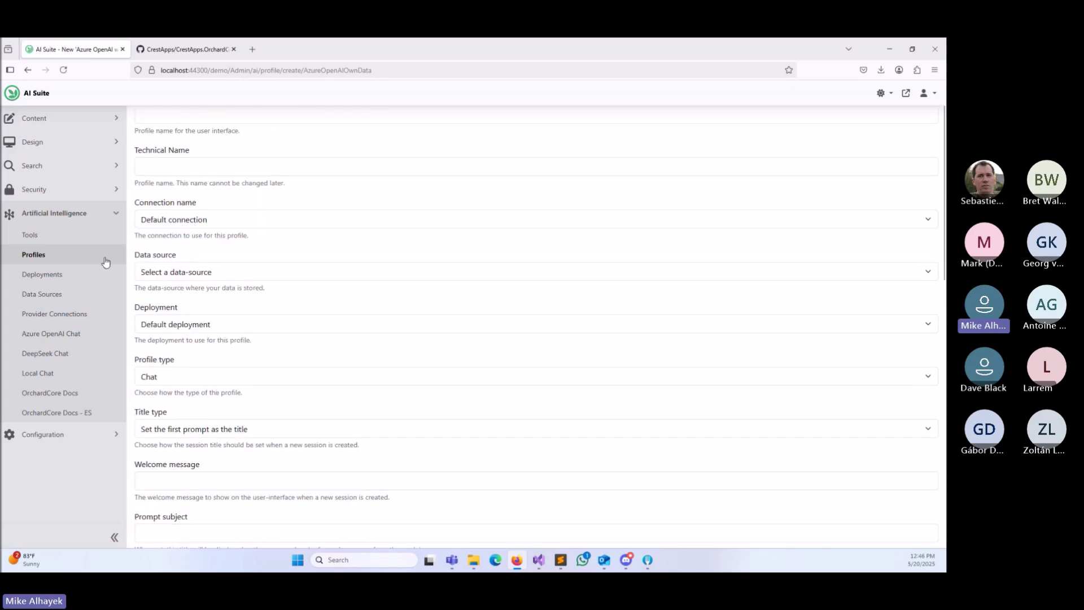
{"action": "left_click", "coordinate": [176, 276]}
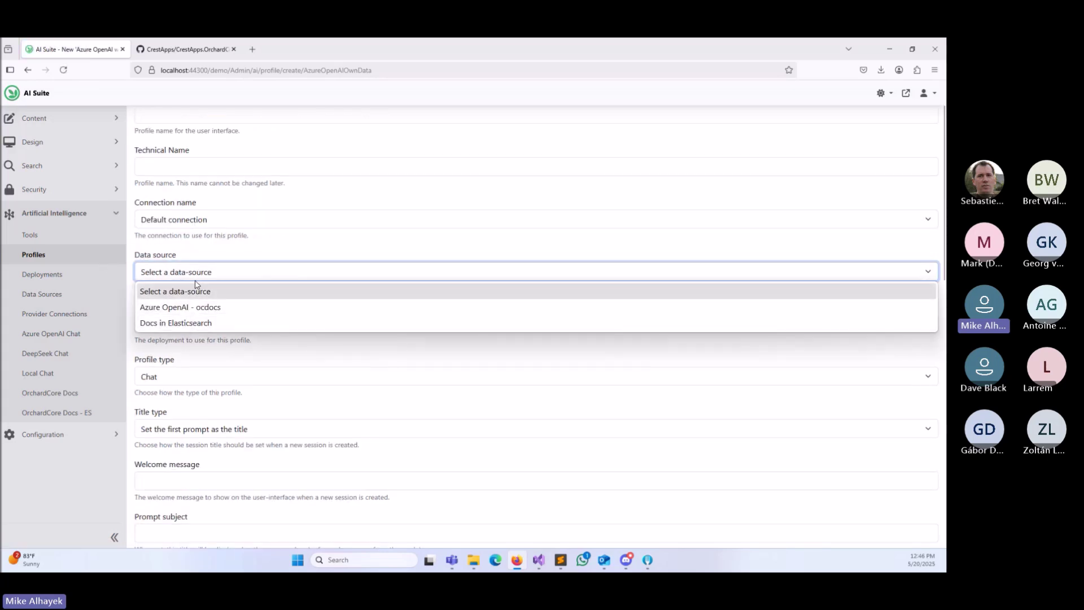
{"action": "left_click", "coordinate": [211, 258]}
{"action": "left_click", "coordinate": [211, 258]}
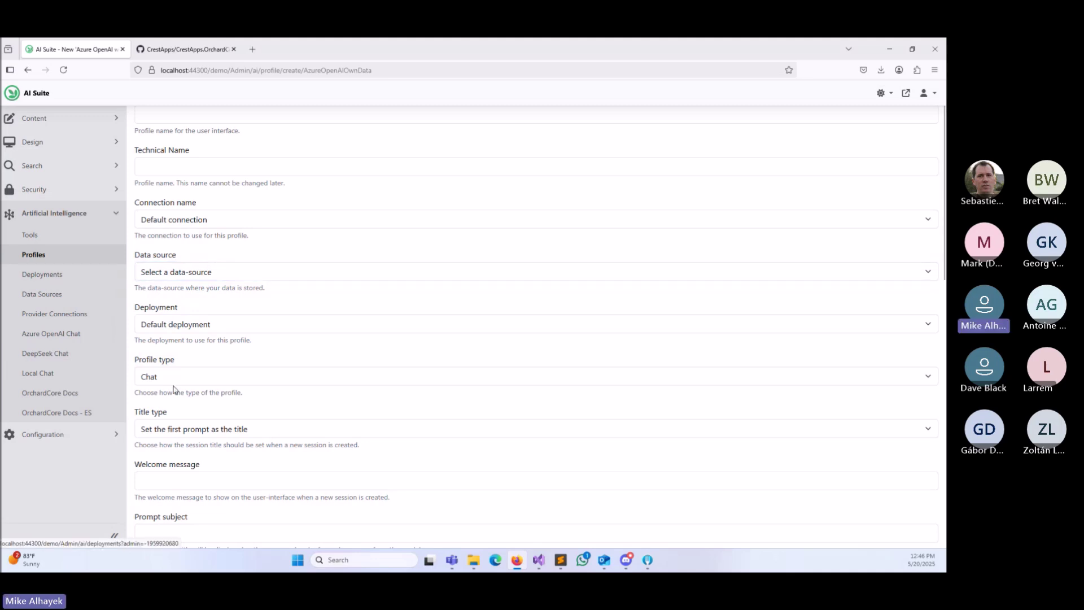
{"action": "scroll", "coordinate": [209, 249], "scroll_direction": "up", "scroll_amount": 1}
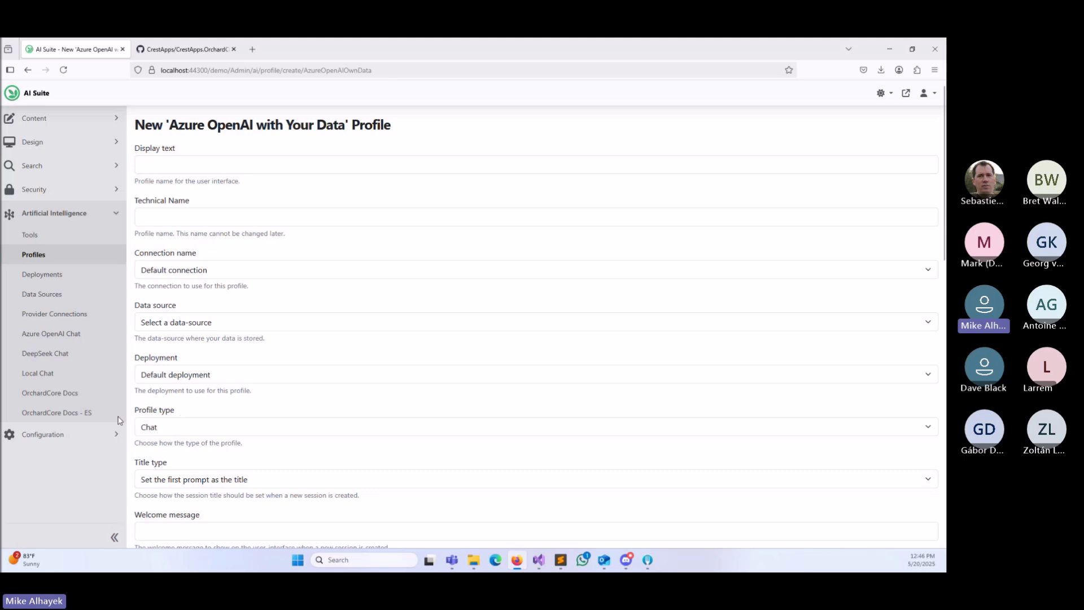
- Ask "hOW TO ENABLE eMAIL?" in the OrchardCore Docs - ES chat and read the answer with its cited references
{"action": "left_click", "coordinate": [48, 418]}
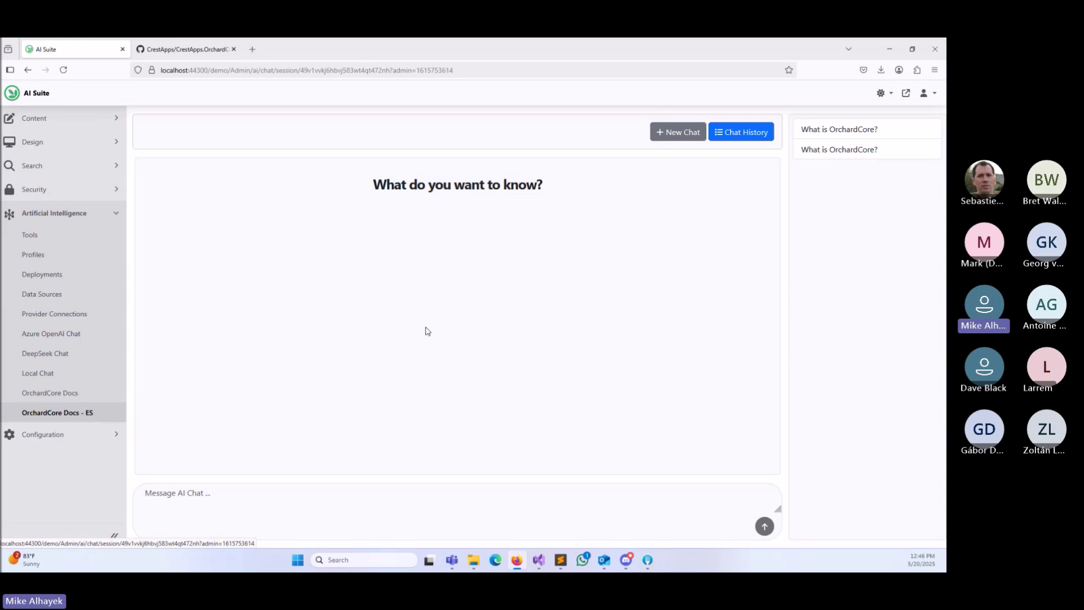
{"action": "left_click", "coordinate": [277, 486]}
{"action": "type", "text": "hO"}
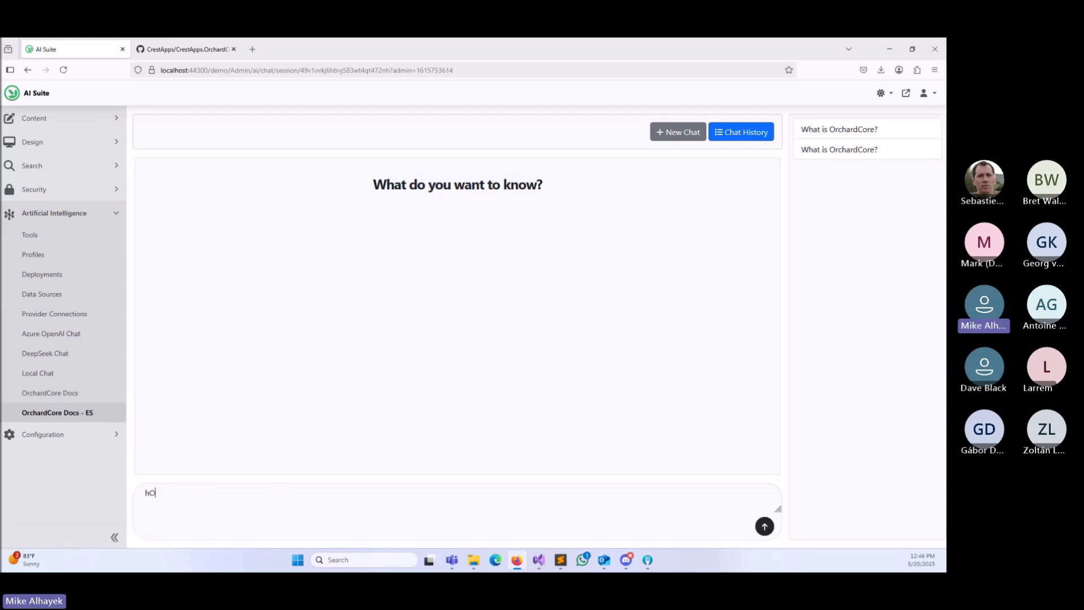
{"action": "type", "text": "W TO ENABLE eMAIL?"}
{"action": "key", "text": "Return"}
{"action": "key", "text": "Caps_Lock"}
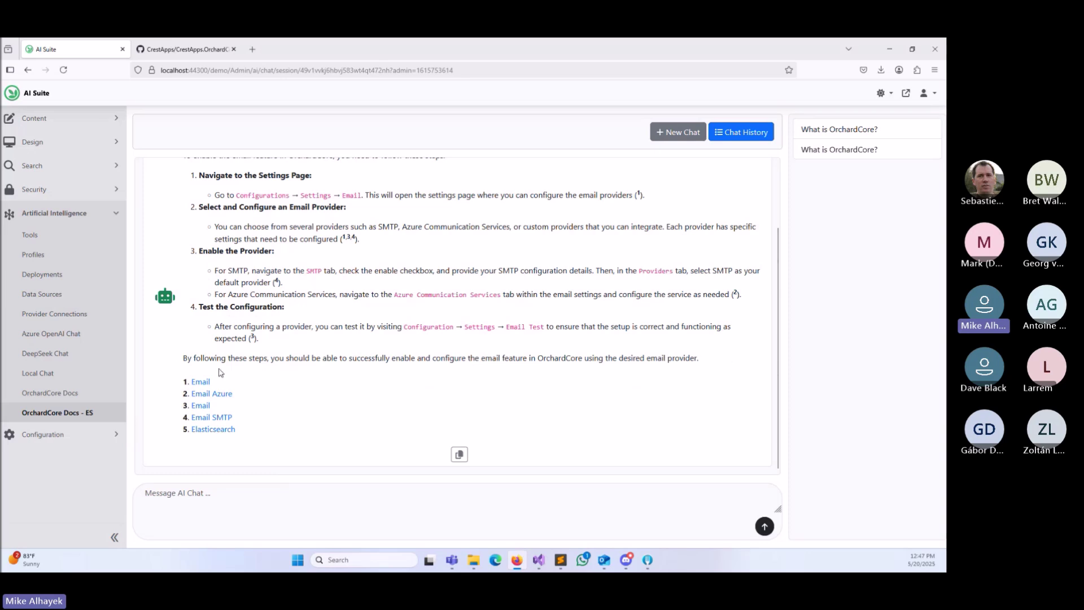
{"action": "scroll", "coordinate": [285, 368], "scroll_direction": "up", "scroll_amount": 2}
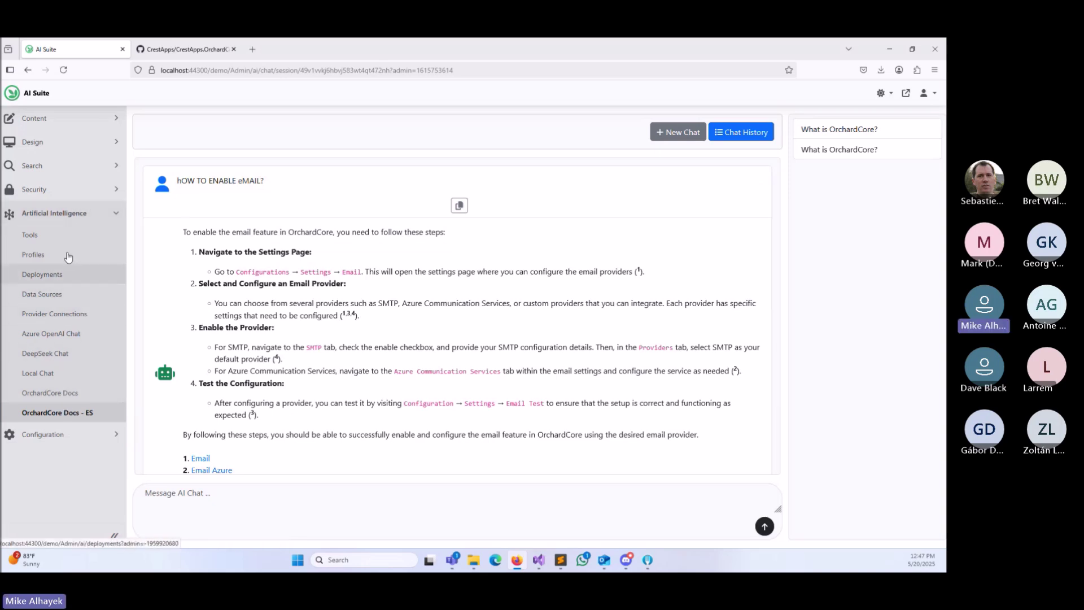
- View the AI data sources list and review the connection and deployment settings of the DeepSeek Chat profile
{"action": "left_click", "coordinate": [64, 301]}
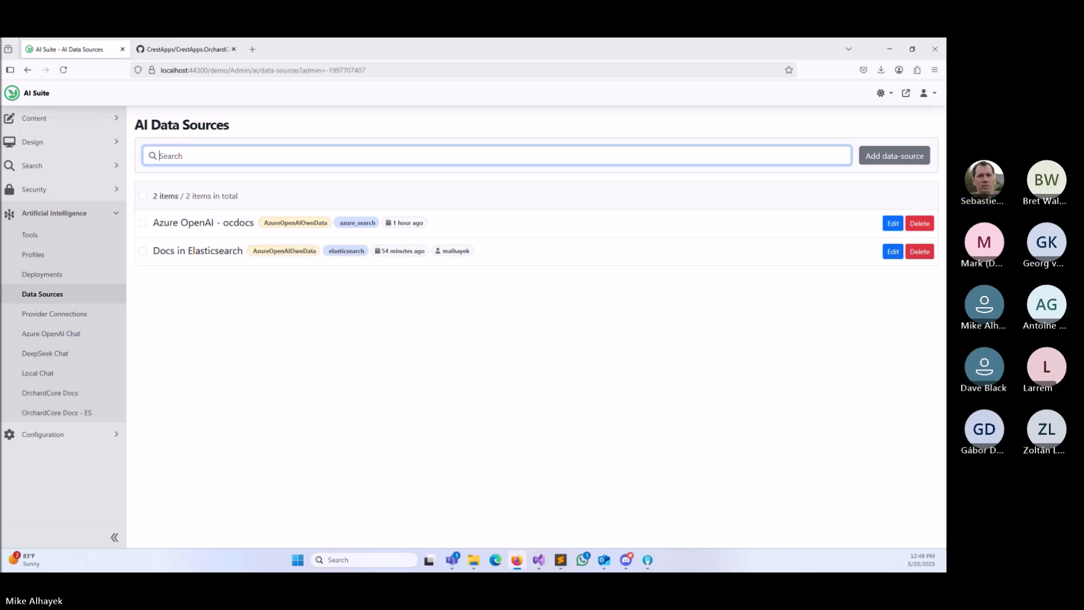
{"action": "left_click", "coordinate": [62, 256]}
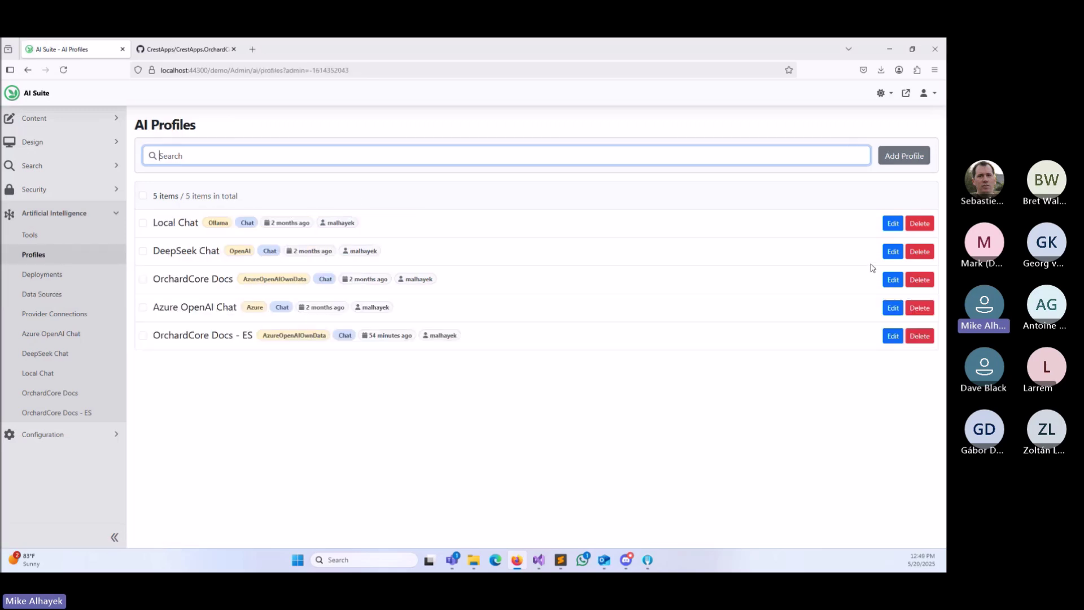
{"action": "left_click", "coordinate": [890, 252]}
{"action": "scroll", "coordinate": [170, 429], "scroll_direction": "down", "scroll_amount": 3}
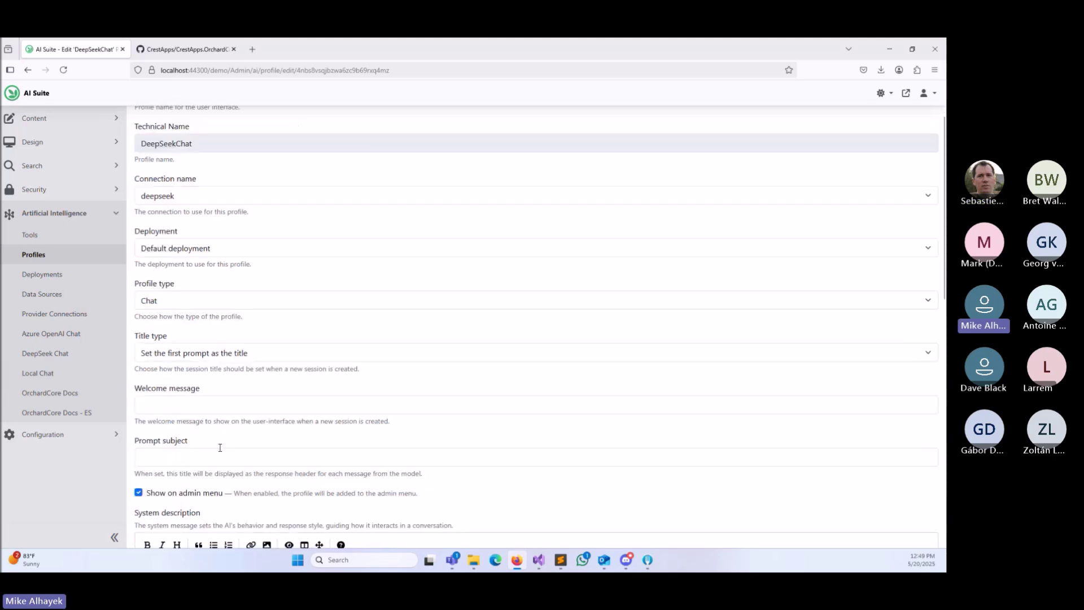
{"action": "scroll", "coordinate": [220, 308], "scroll_direction": "up", "scroll_amount": 3}
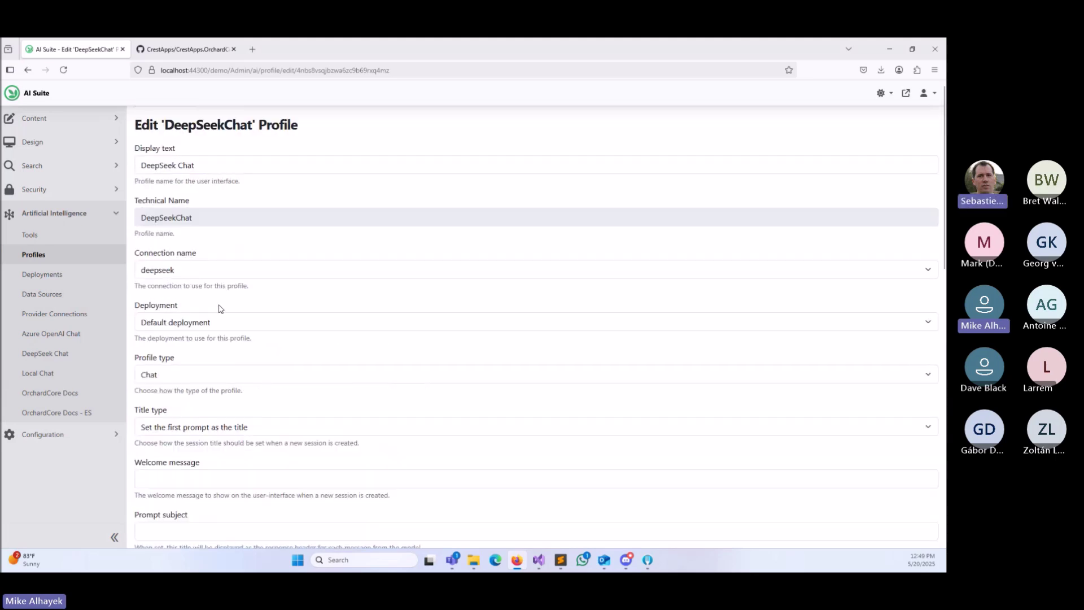
- Return to the AI profiles list and open the OrchardCore Docs - ES profile to check its data source
{"action": "left_click", "coordinate": [39, 255]}
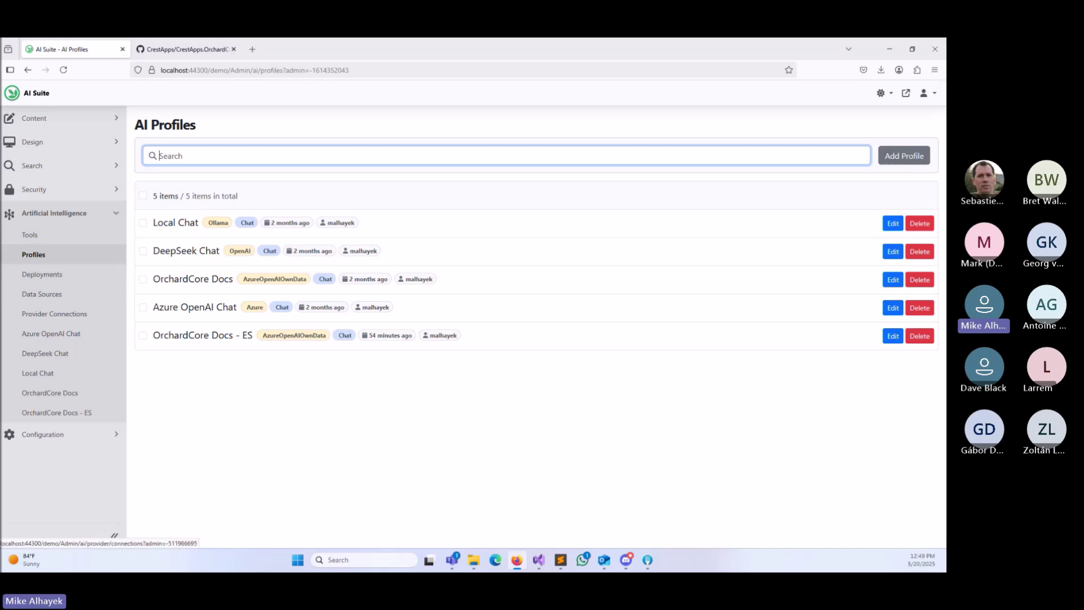
{"action": "left_click", "coordinate": [39, 257]}
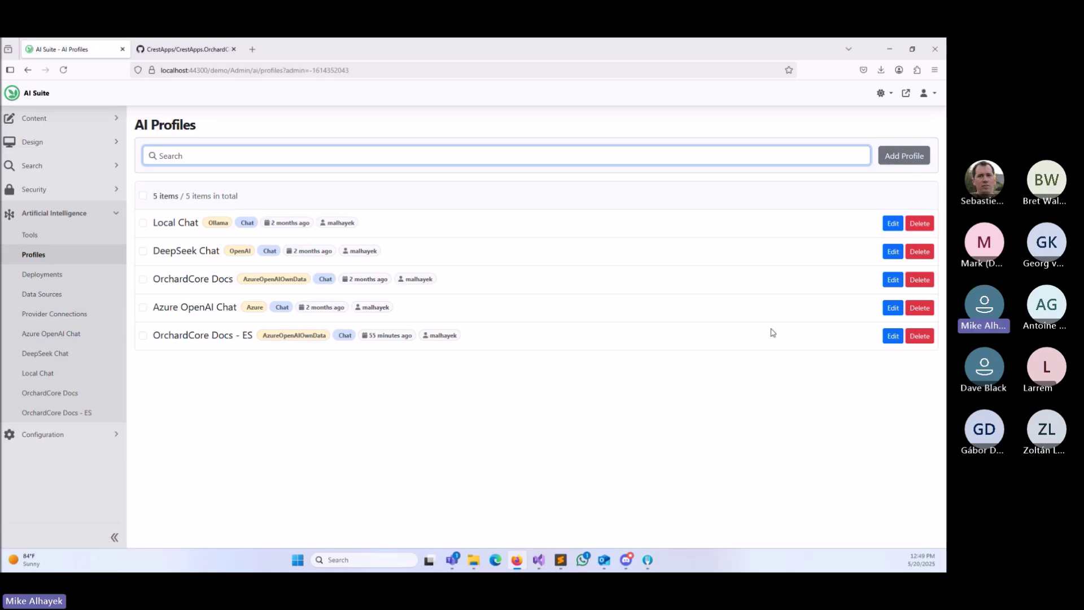
{"action": "left_click", "coordinate": [892, 335]}
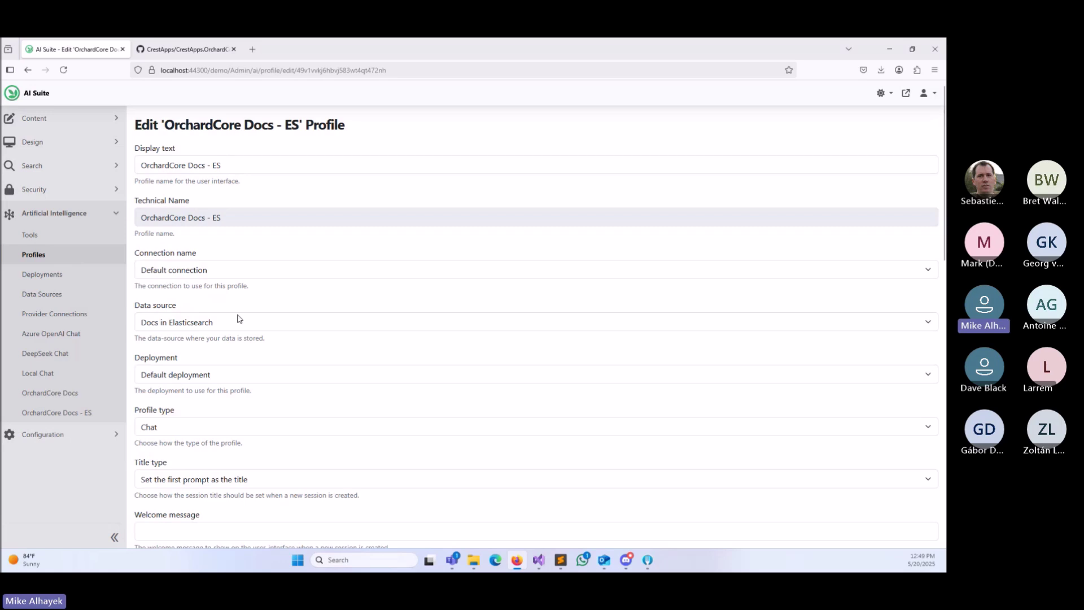
- Open the list of site features in the configuration area
{"action": "left_click", "coordinate": [58, 442]}
{"action": "left_click", "coordinate": [46, 451]}
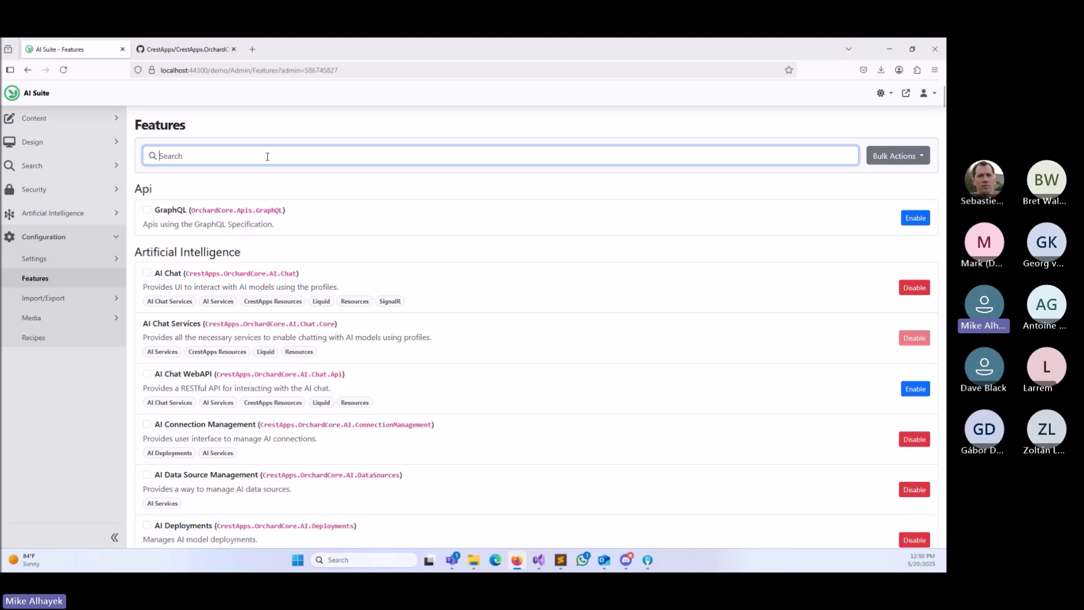
{"action": "type", "text": "aida"}
{"action": "key", "text": "BackSpace"}
{"action": "key", "text": "BackSpace"}
{"action": "key", "text": "BackSpace"}
{"action": "key", "text": "BackSpace"}
- Enable the Orchard Core AI Agent feature in the Artificial Intelligence group
{"action": "scroll", "coordinate": [248, 225], "scroll_direction": "down", "scroll_amount": 2}
{"action": "scroll", "coordinate": [249, 225], "scroll_direction": "down", "scroll_amount": 10}
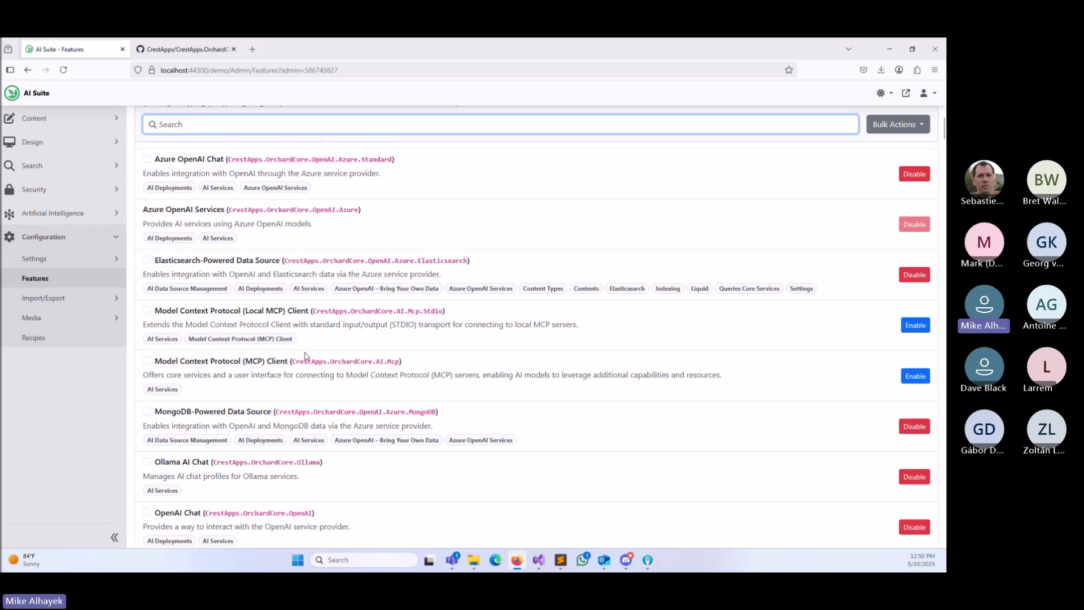
{"action": "scroll", "coordinate": [468, 320], "scroll_direction": "down", "scroll_amount": 1}
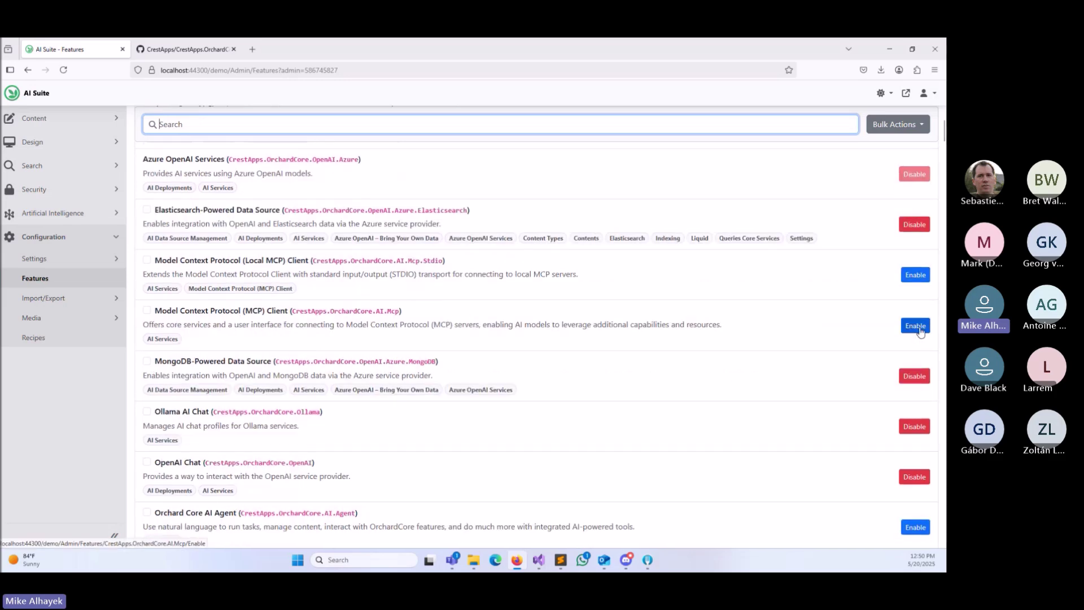
{"action": "scroll", "coordinate": [915, 356], "scroll_direction": "down", "scroll_amount": 2}
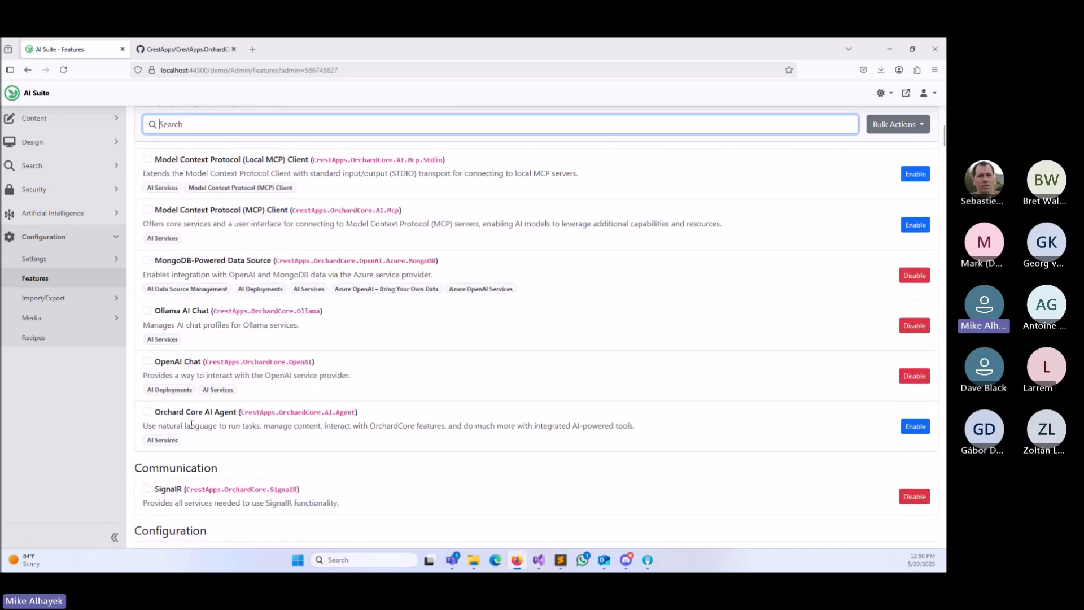
{"action": "left_click", "coordinate": [916, 427]}
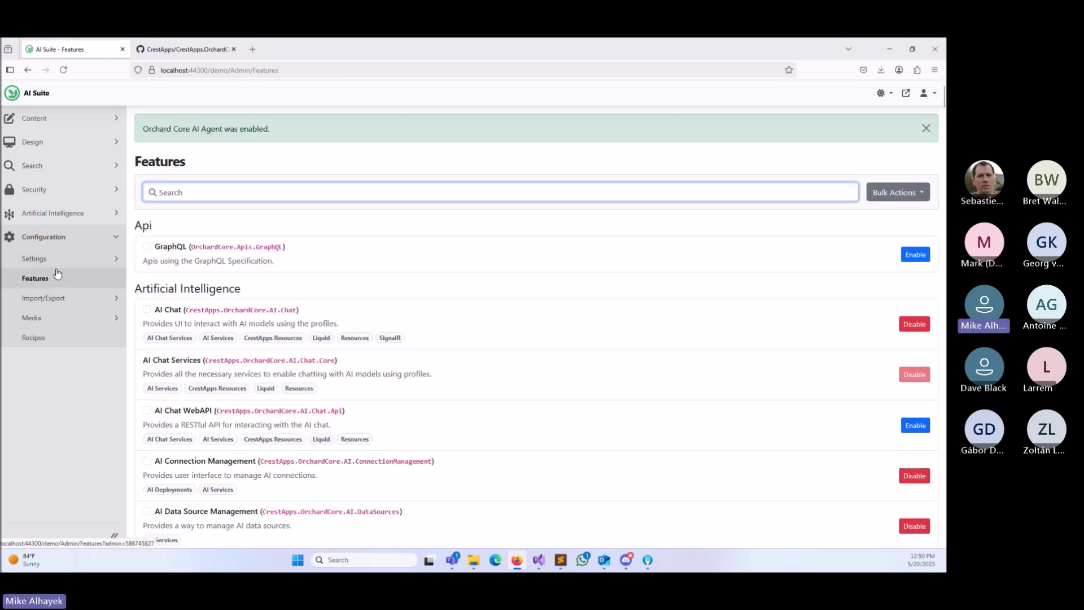
- Open the OrchardCore Docs - ES profile again and examine the system defined tools among its capabilities
{"action": "left_click", "coordinate": [68, 213]}
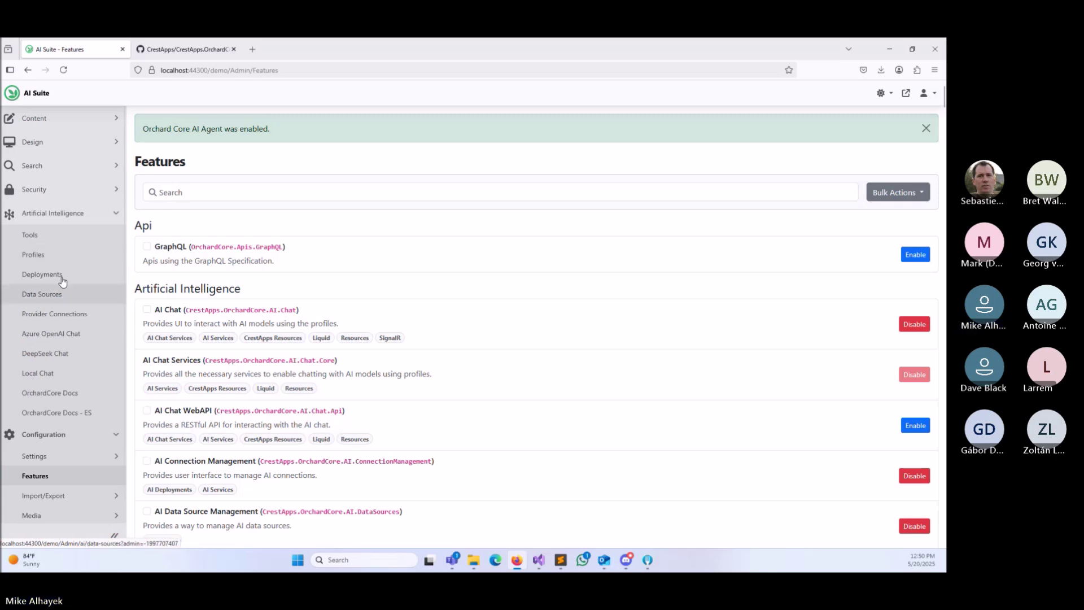
{"action": "left_click", "coordinate": [59, 255]}
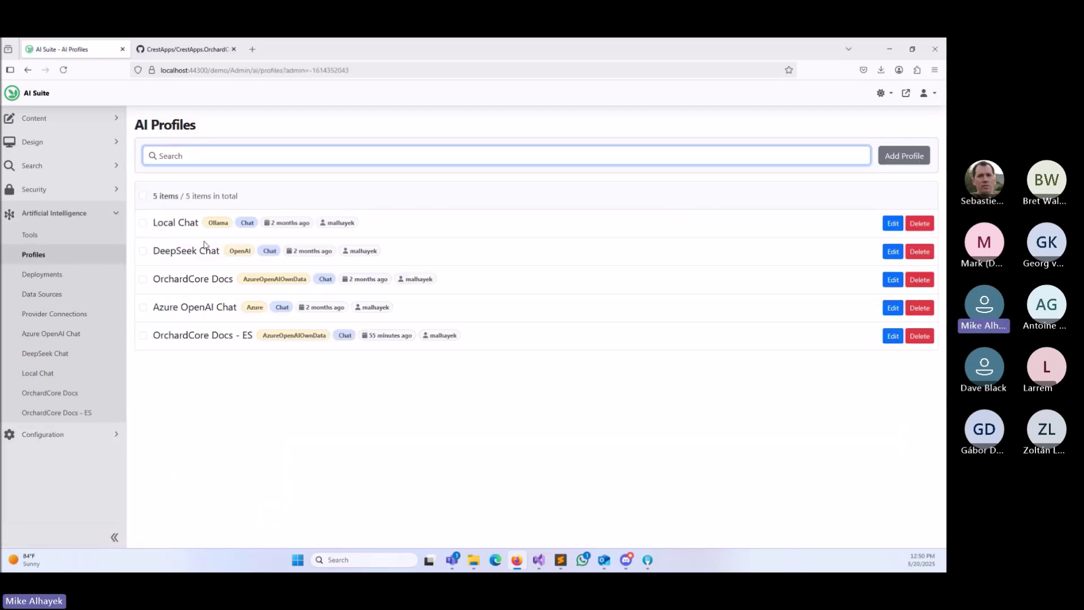
{"action": "left_click", "coordinate": [893, 336]}
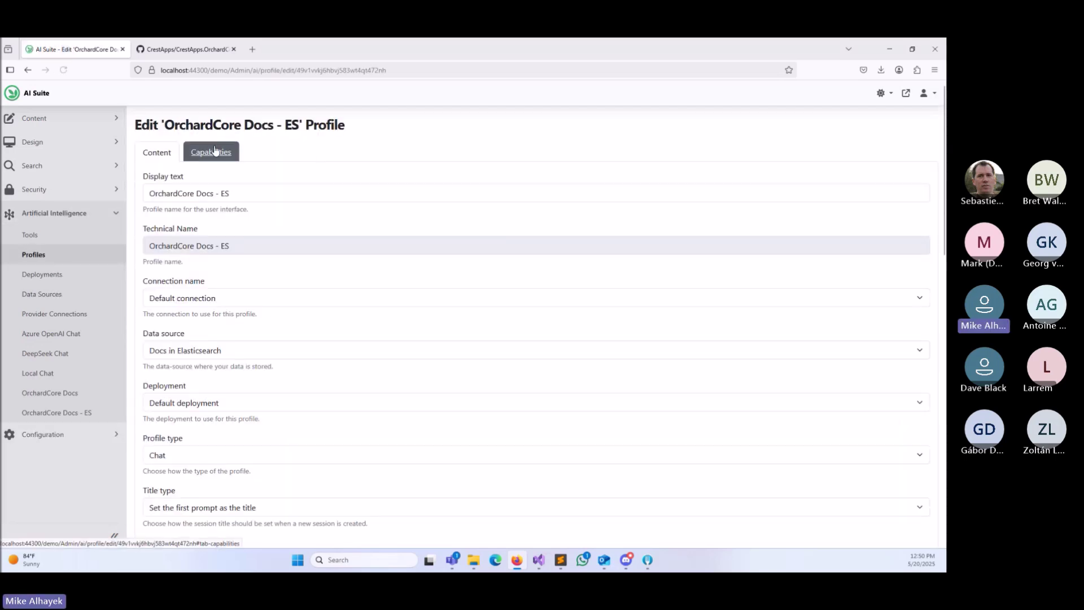
{"action": "left_click", "coordinate": [214, 151]}
{"action": "scroll", "coordinate": [162, 364], "scroll_direction": "down", "scroll_amount": 5}
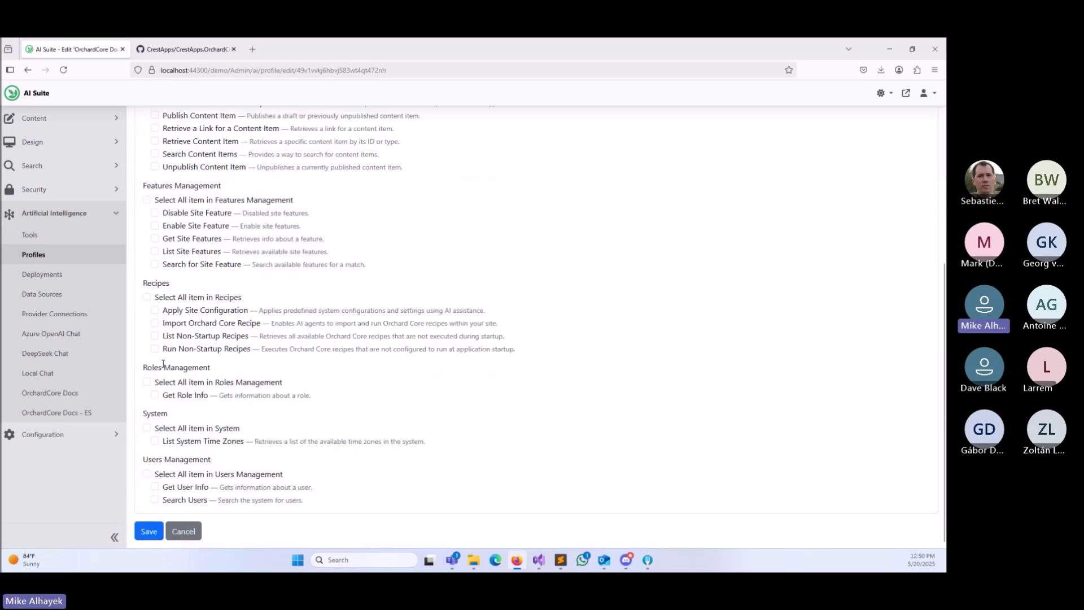
{"action": "scroll", "coordinate": [163, 365], "scroll_direction": "up", "scroll_amount": 5}
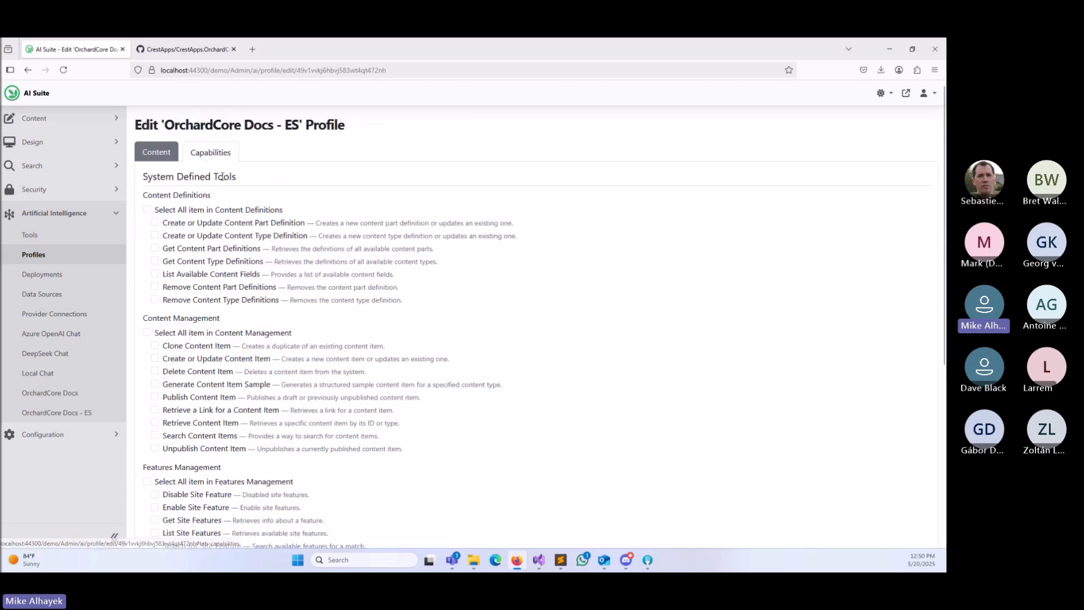